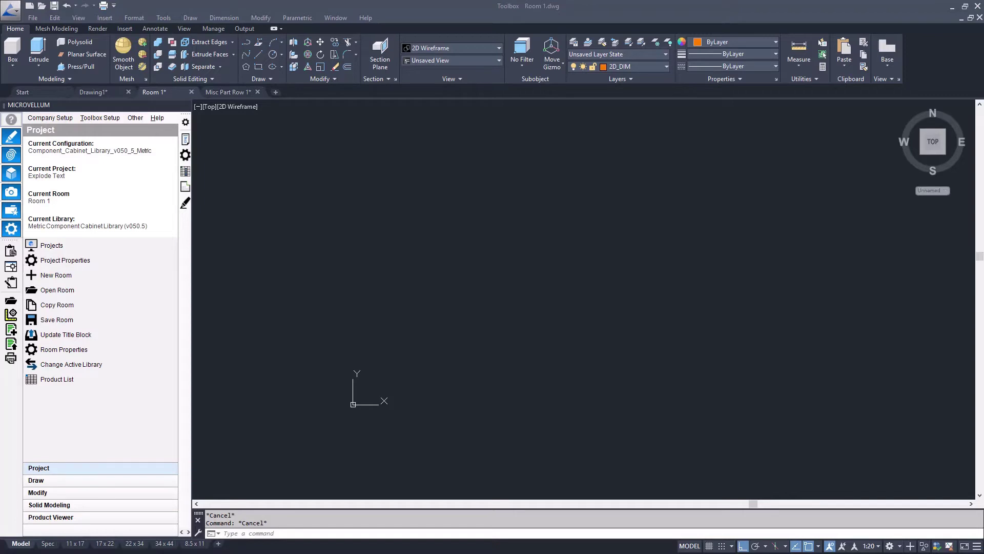
Step: Draw a multiline text box with MT and type 'TEST' into it
click(431, 343)
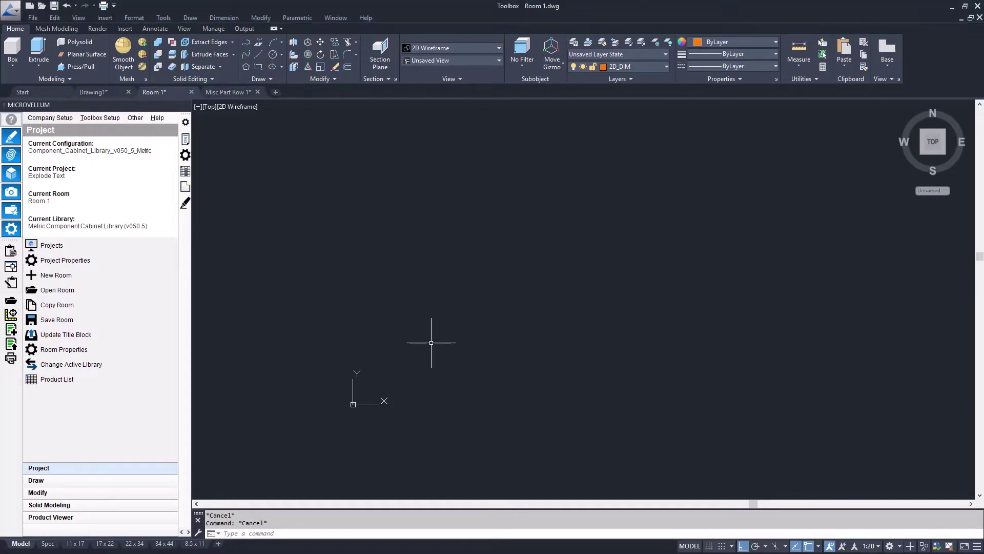
text(mt)
key(Return)
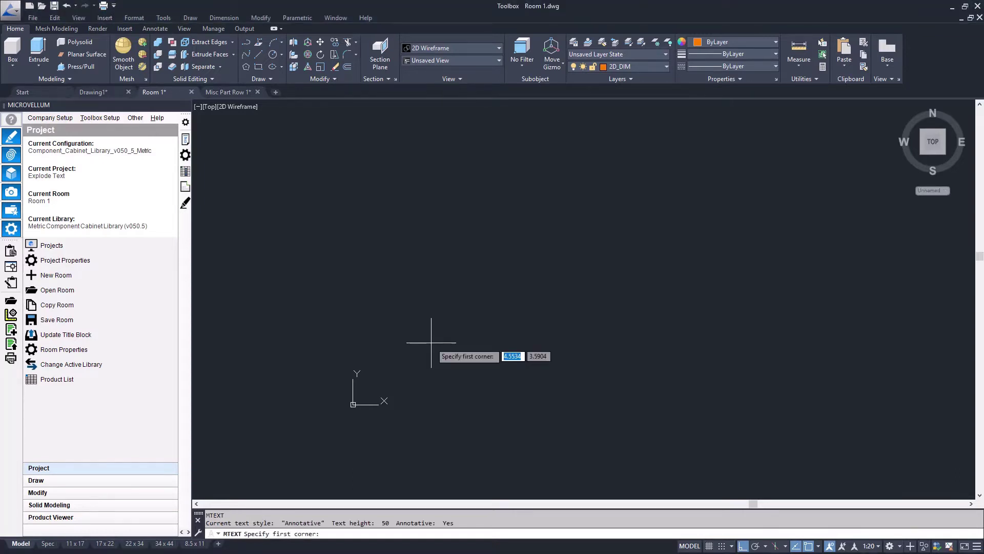
click(386, 378)
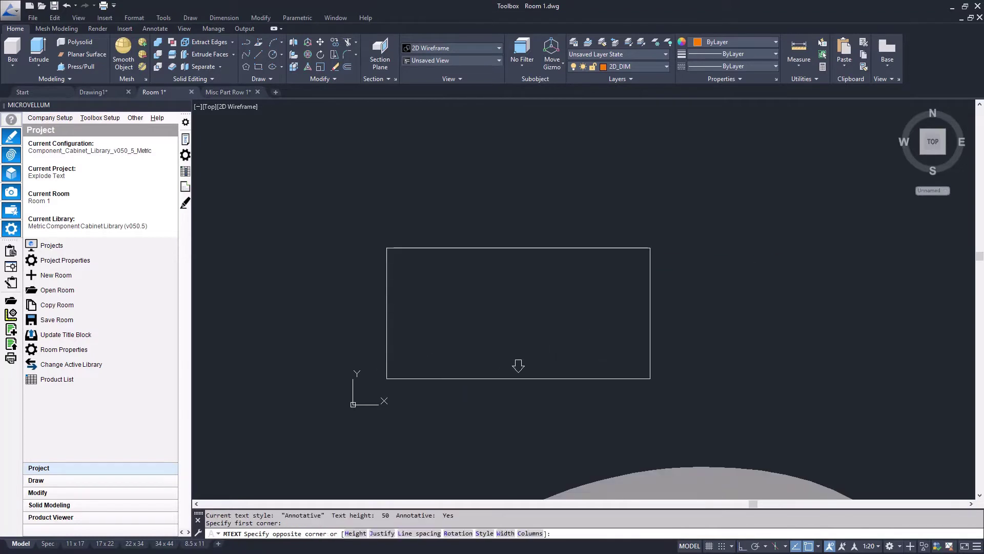
click(650, 247)
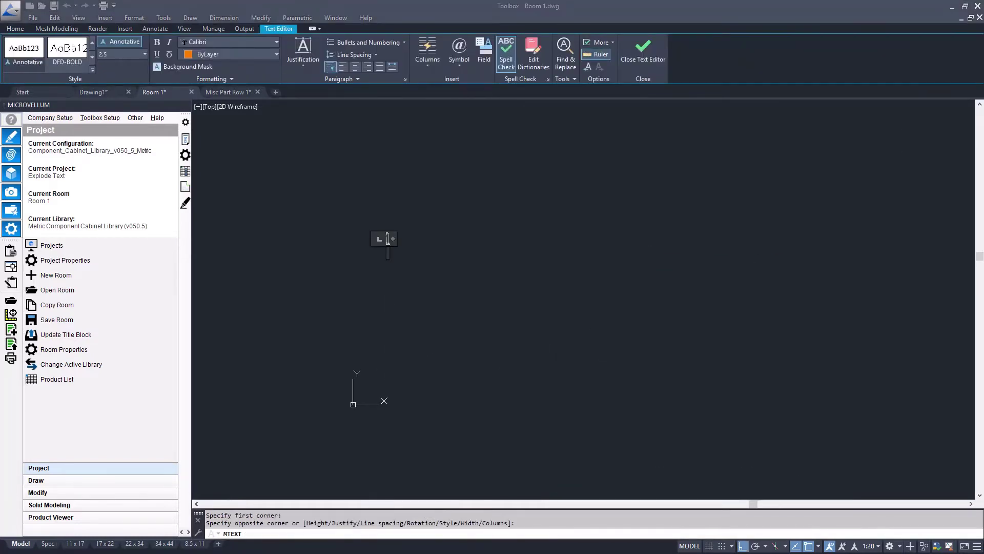
text(Text)
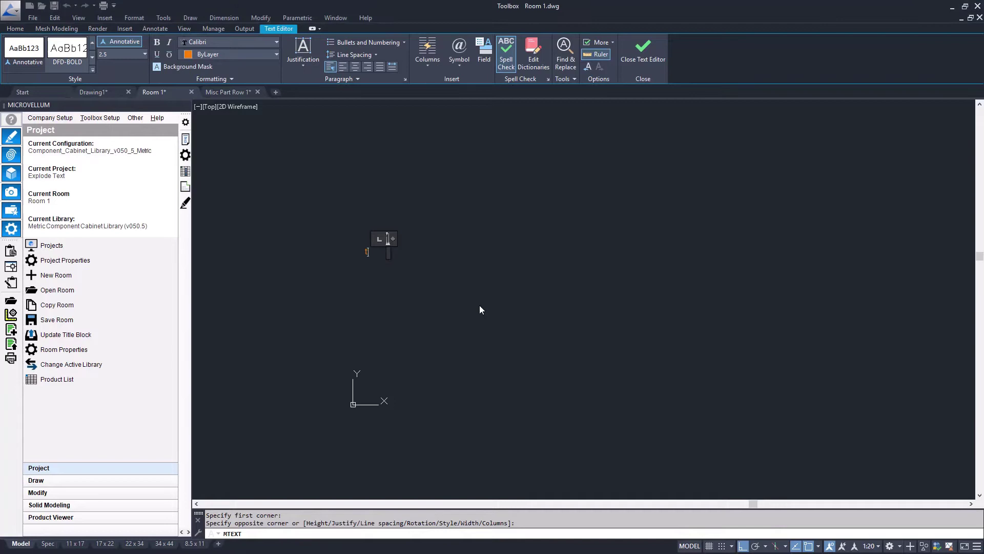
key(BackSpace)
key(BackSpace)
key(BackSpace)
key(BackSpace)
text(TEST)
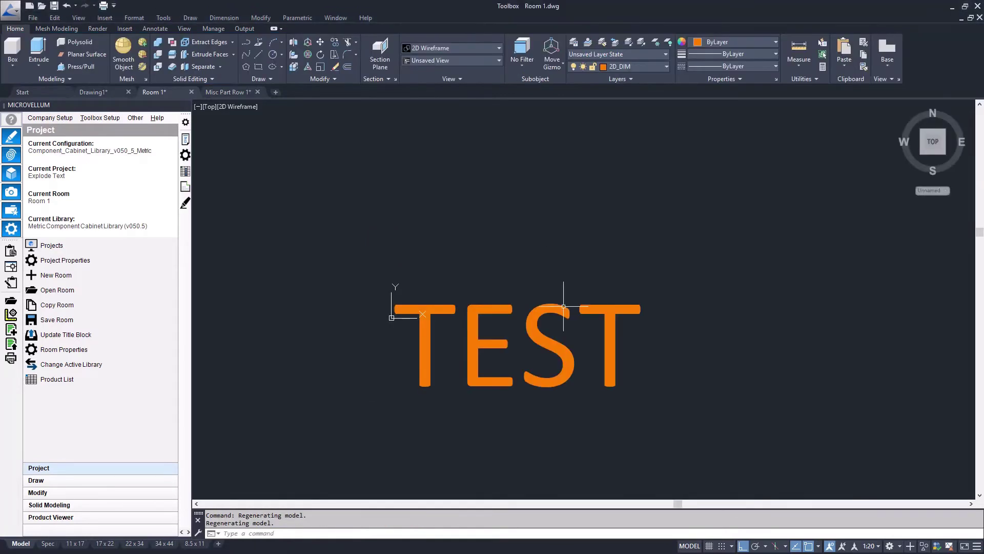
Step: Finish entering the TEST text and cancel the stray canvas selections
click(579, 279)
click(507, 333)
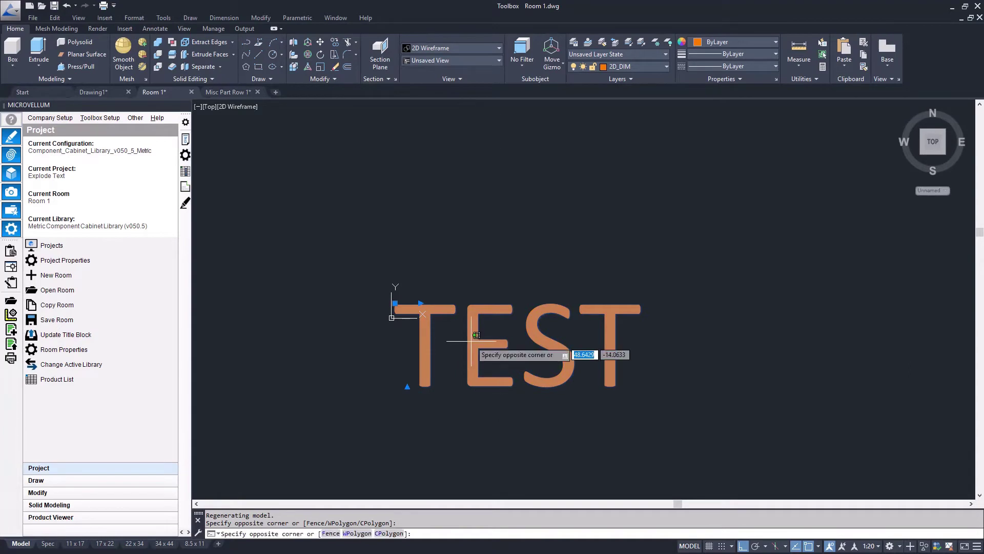
key(Escape)
click(441, 349)
key(Escape)
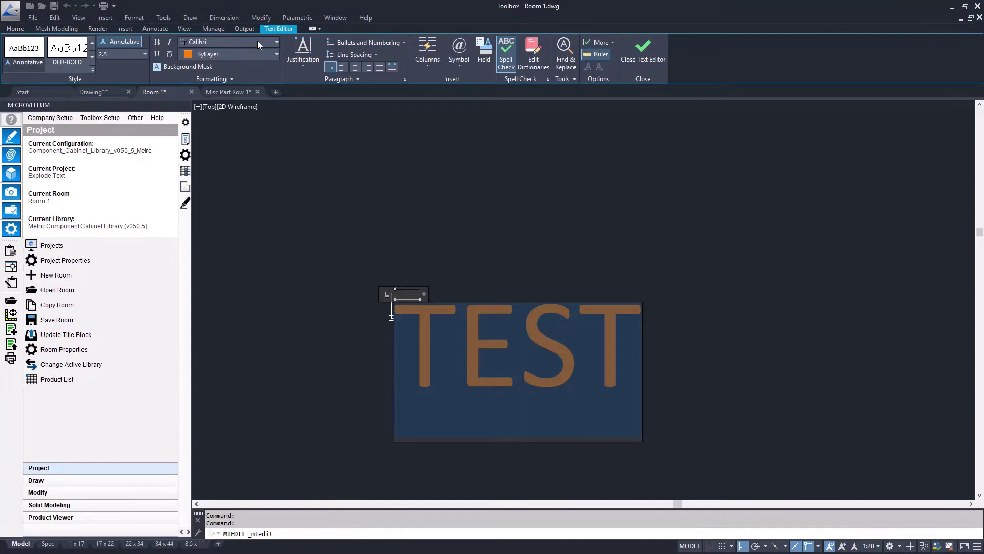
Step: Change the TEST text font from Calibri to Arial and close the editor
click(258, 41)
scroll(257, 58, up, 10)
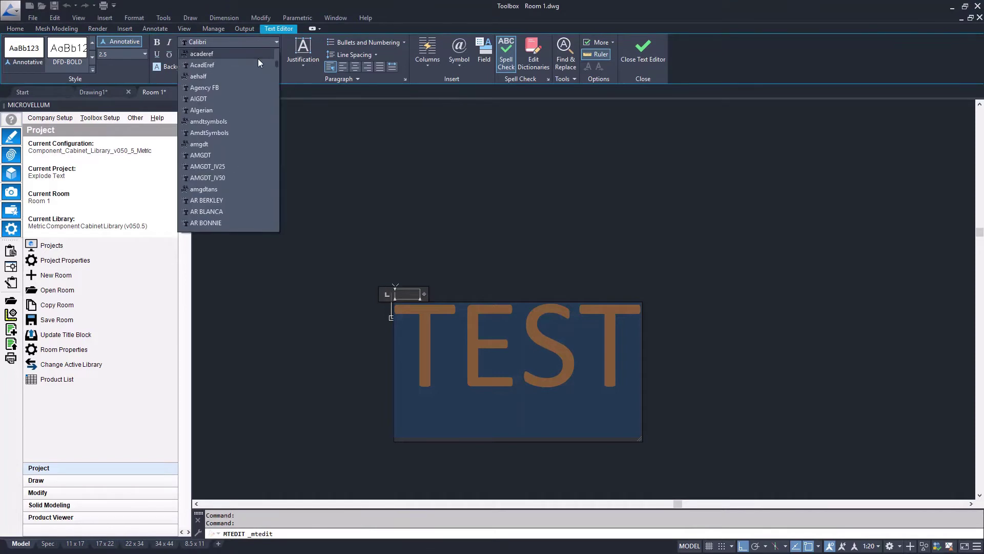
scroll(215, 169, down, 4)
click(203, 121)
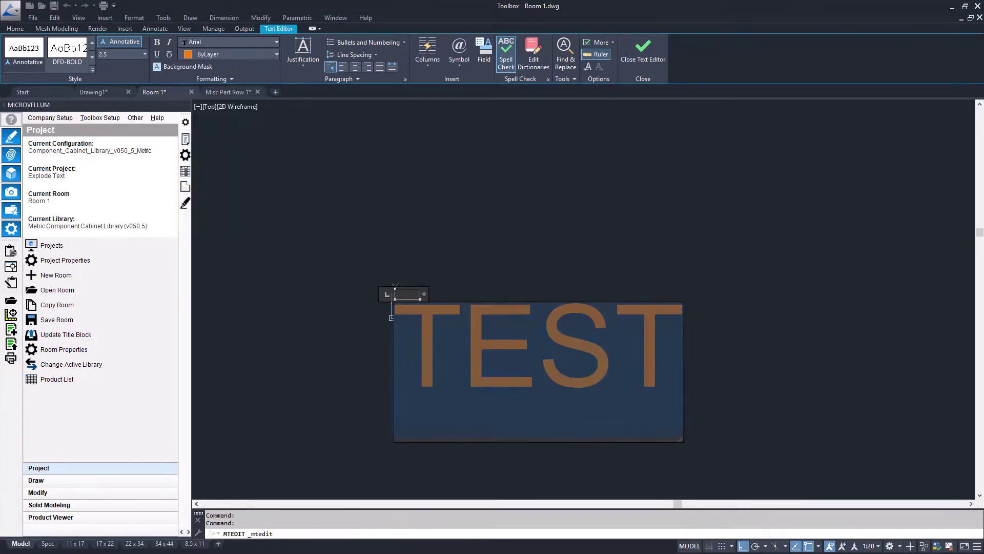
key(Escape)
key(Escape)
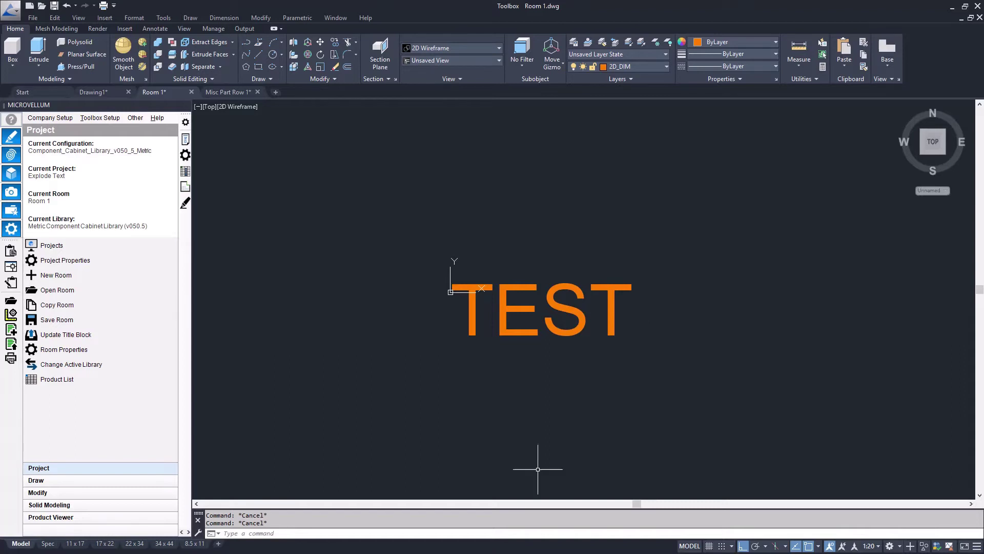
Step: Set the MIRRTEXT system variable to 0
click(441, 553)
click(712, 346)
text(MIR)
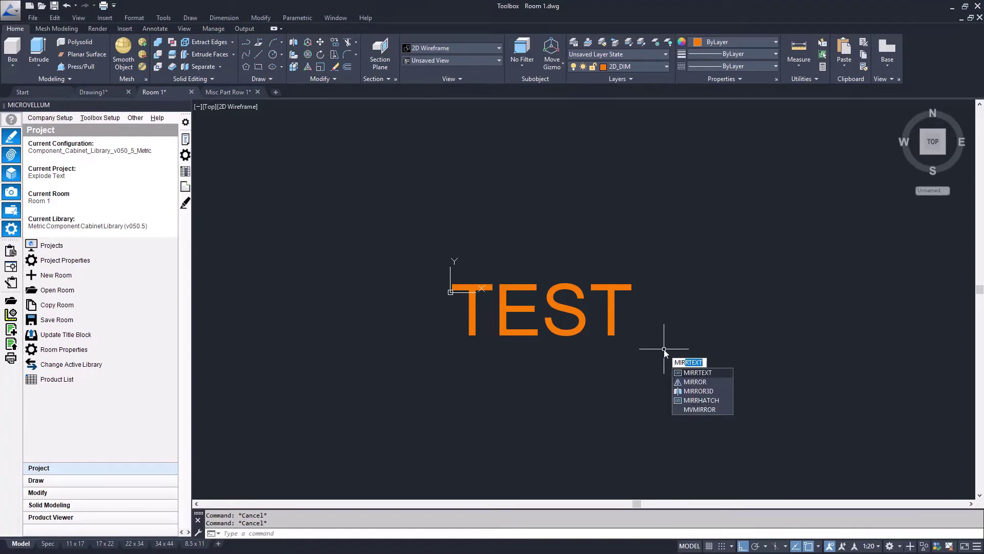
key(Return)
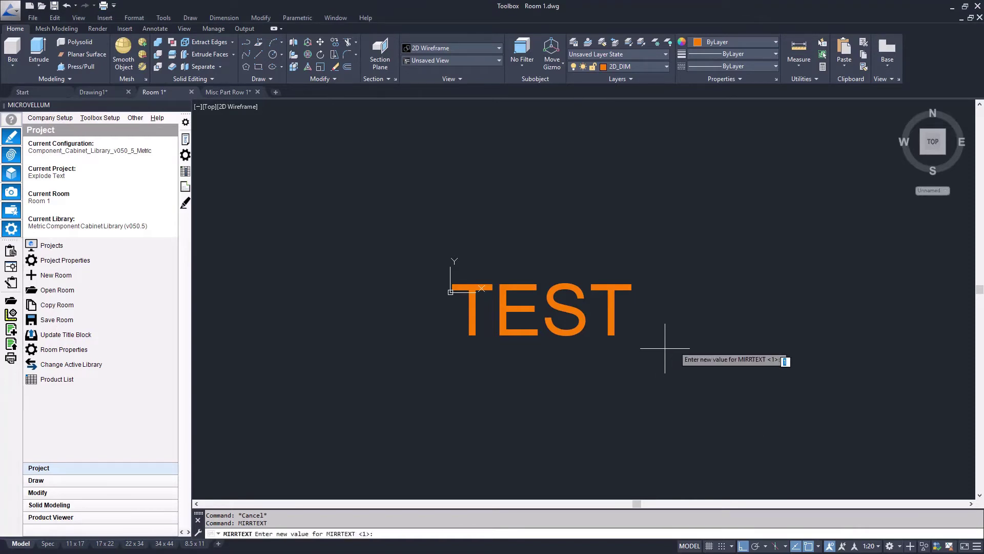
text(0)
key(Return)
Step: Begin mirroring the TEST text, then cancel after the first mirror-line point
text(MI)
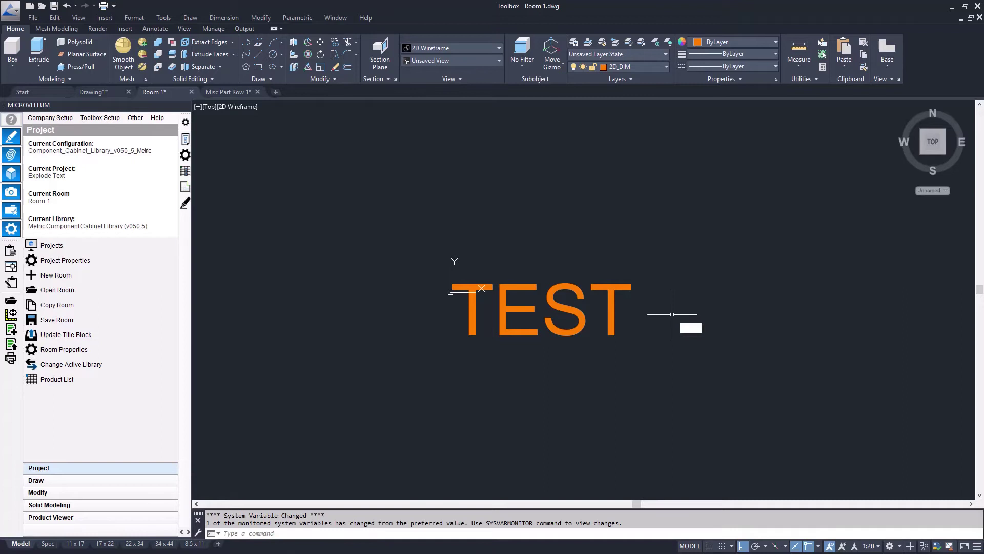
key(Return)
click(661, 279)
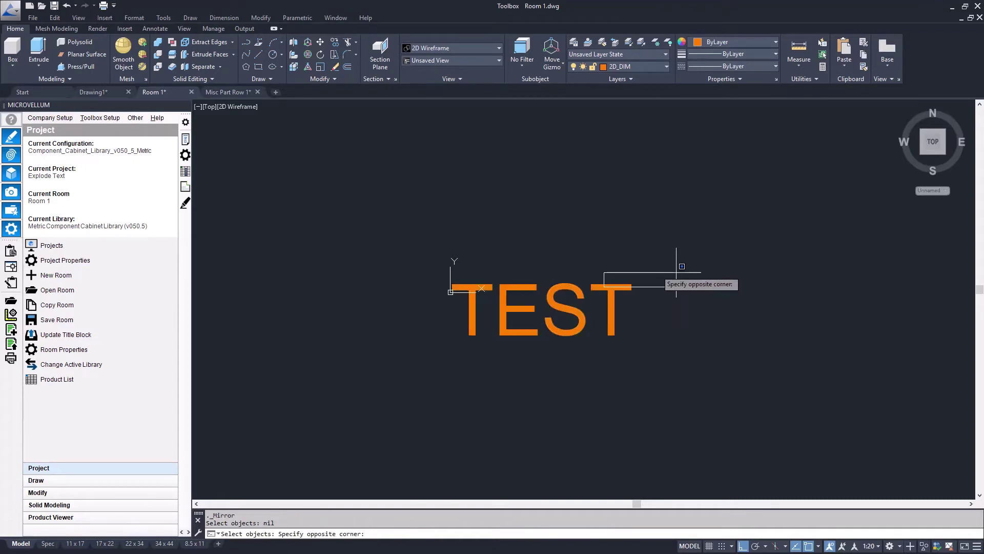
click(564, 230)
key(Return)
click(666, 229)
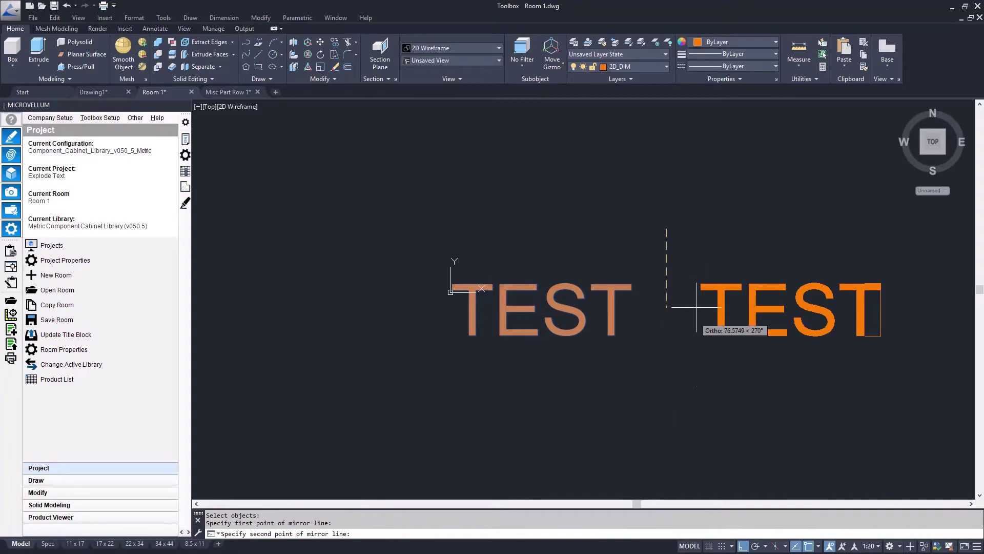
key(Escape)
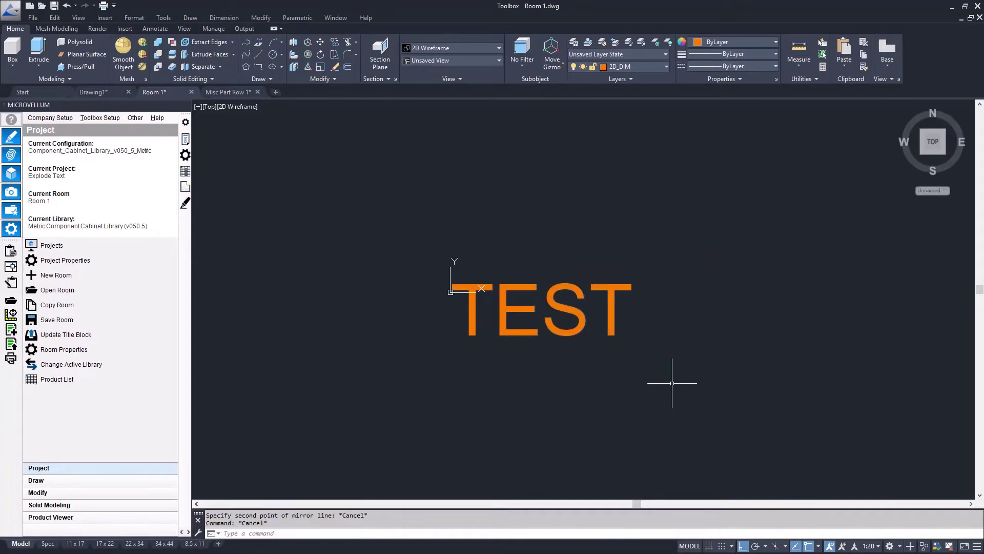
Step: Set MIRRTEXT to 1 so mirrored text reads backwards
text(mirrtext)
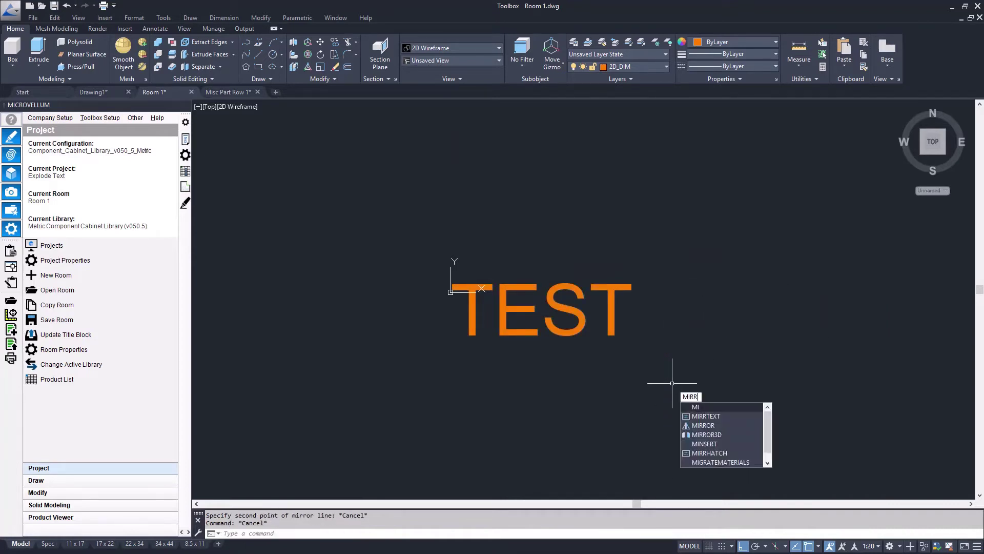
key(Return)
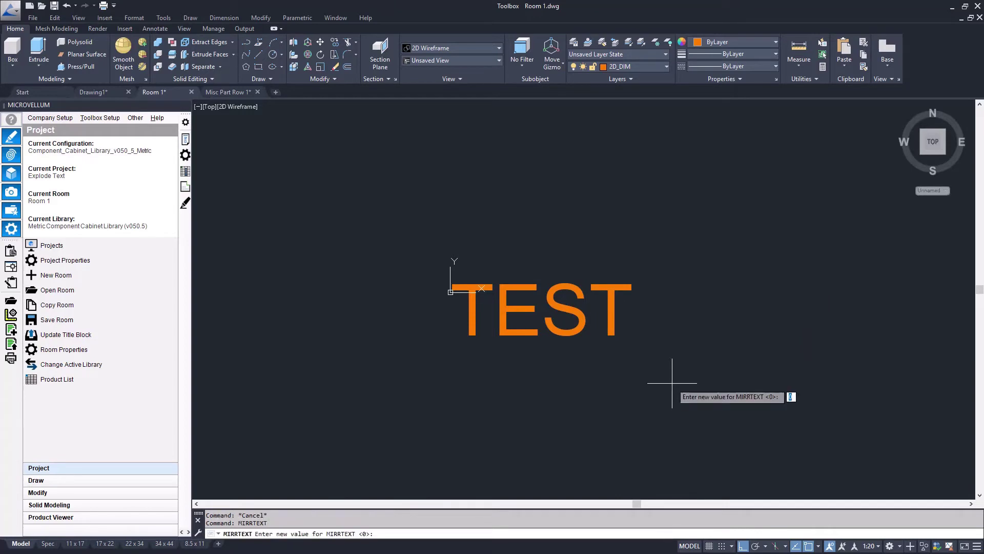
text(1)
key(Return)
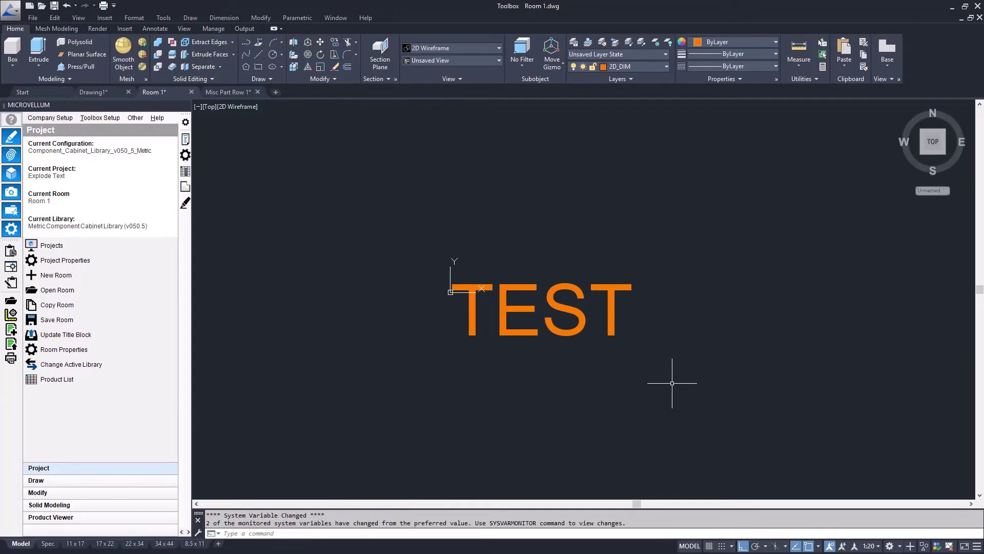
Step: Mirror TEST across a vertical line to its right, keeping the original
text(mi)
key(Return)
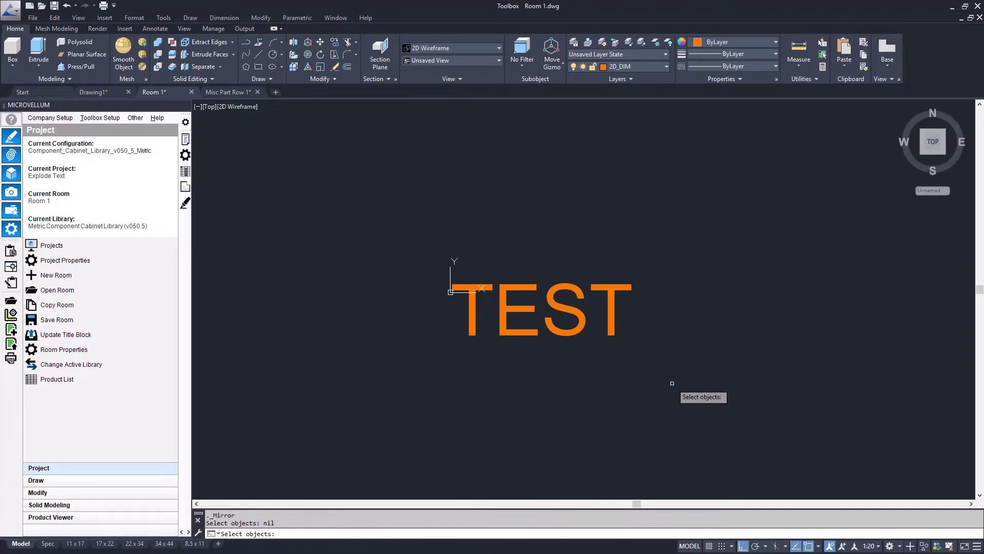
click(645, 225)
click(290, 450)
key(Return)
click(656, 266)
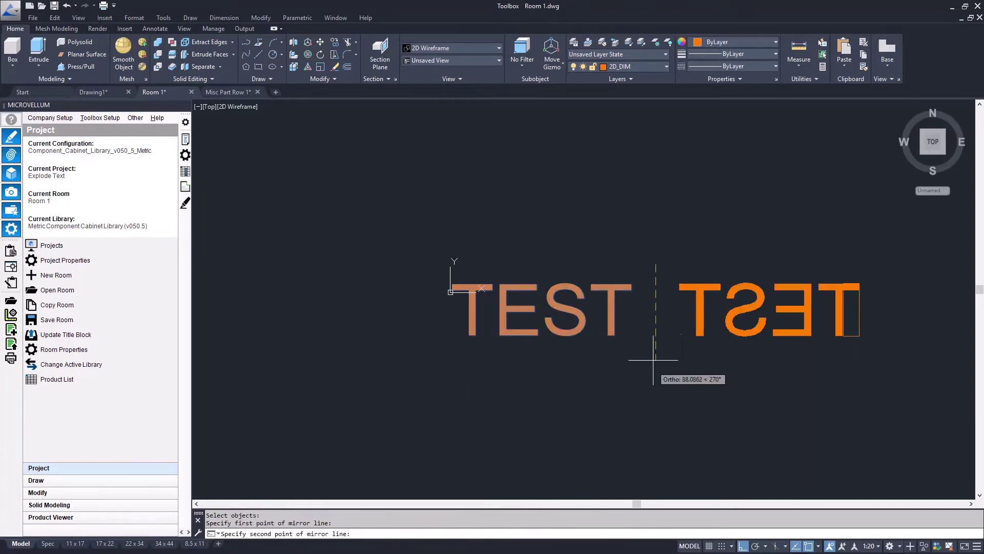
click(652, 382)
key(Return)
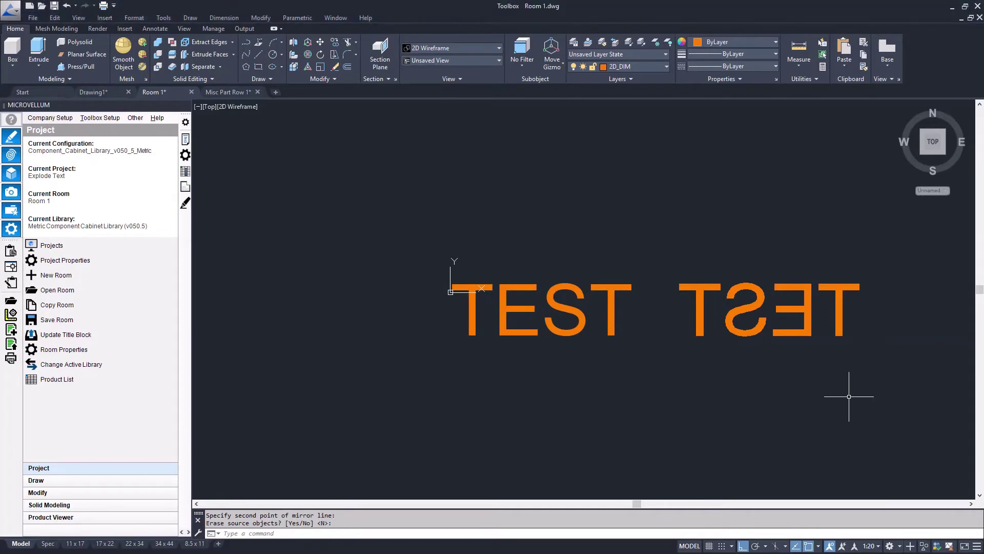
Step: Export the mirrored TSET text with WMFOUT to a metafile named 'TEST TEXT'
key(Escape)
text(WMFOUT)
key(Return)
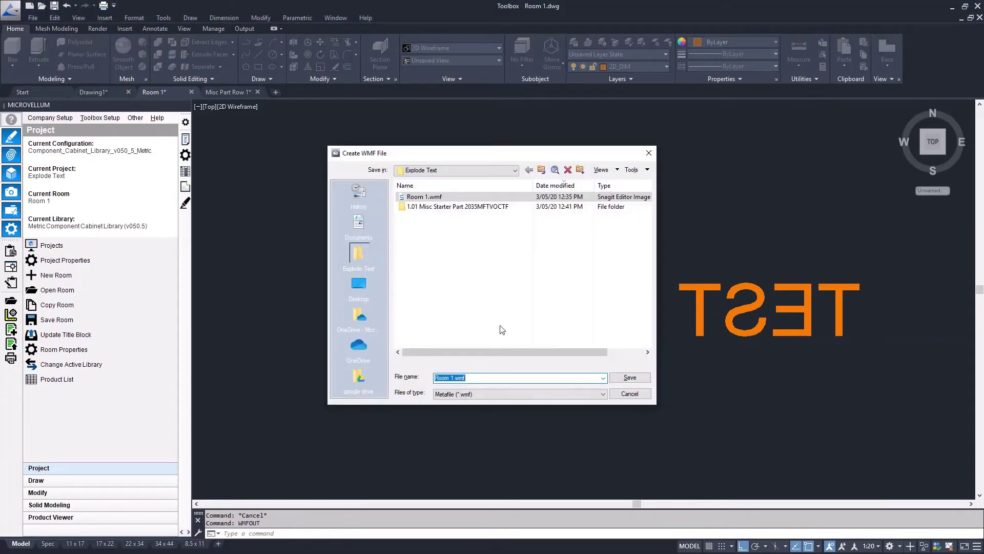
text(TEST TES)
text(T)
key(Return)
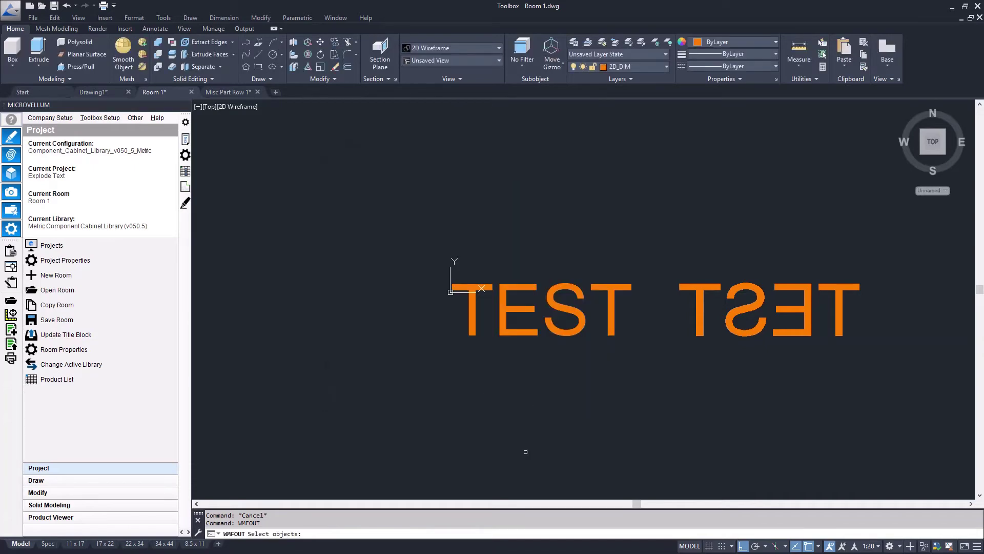
click(896, 250)
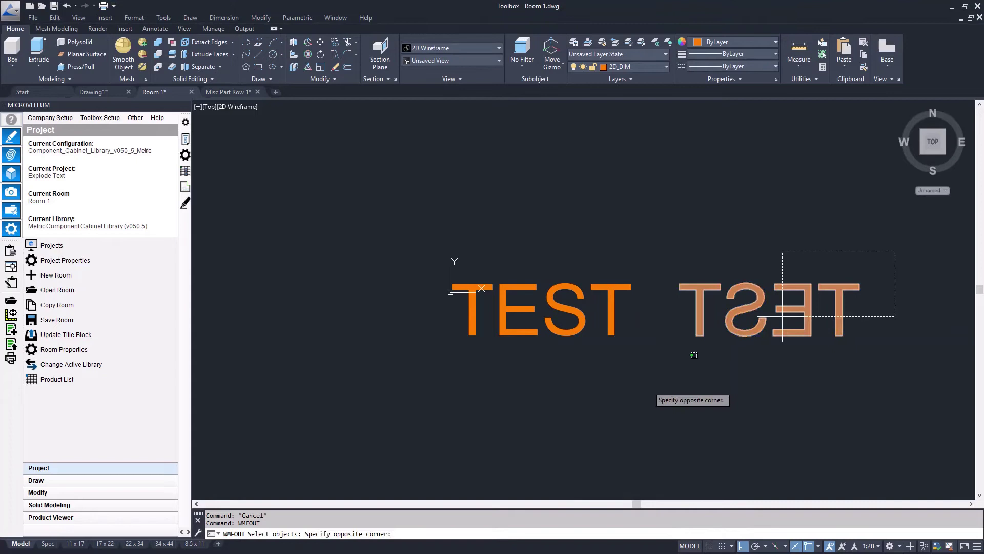
click(641, 405)
key(Return)
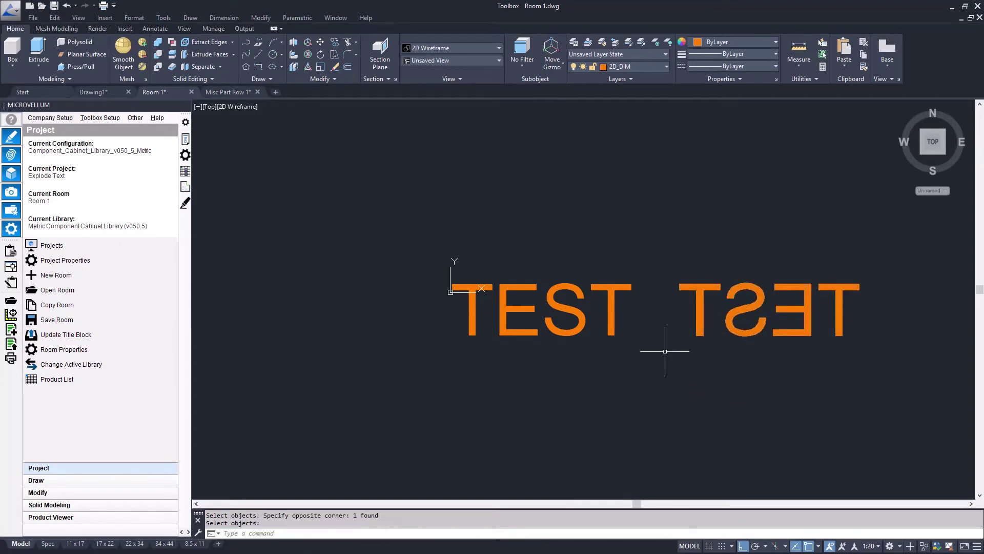
Step: Import the TEST TEXT metafile with WMFIN at a picked point, default scale and rotation
text(MW)
key(BackSpace)
key(BackSpace)
text(WMIFN)
key(Return)
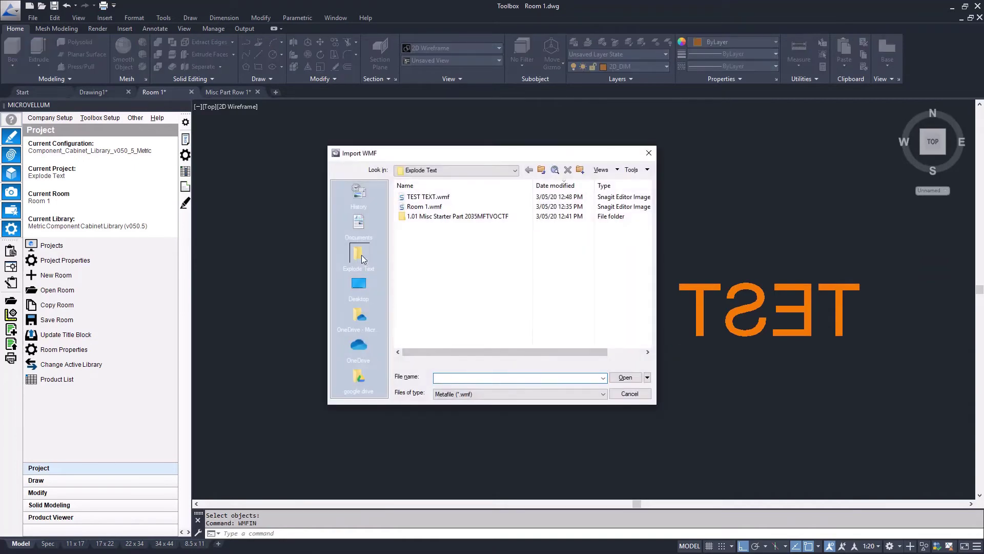
double_click(439, 198)
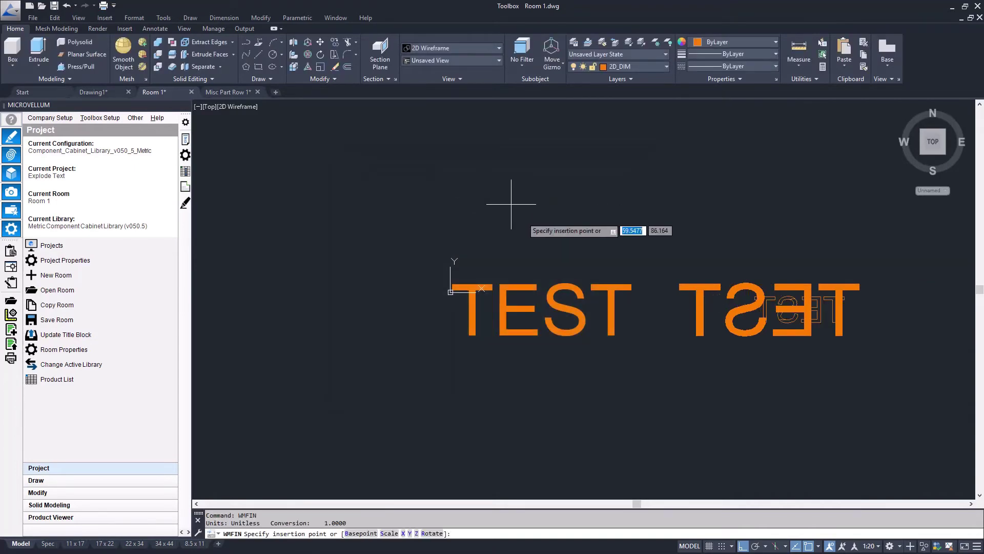
click(334, 136)
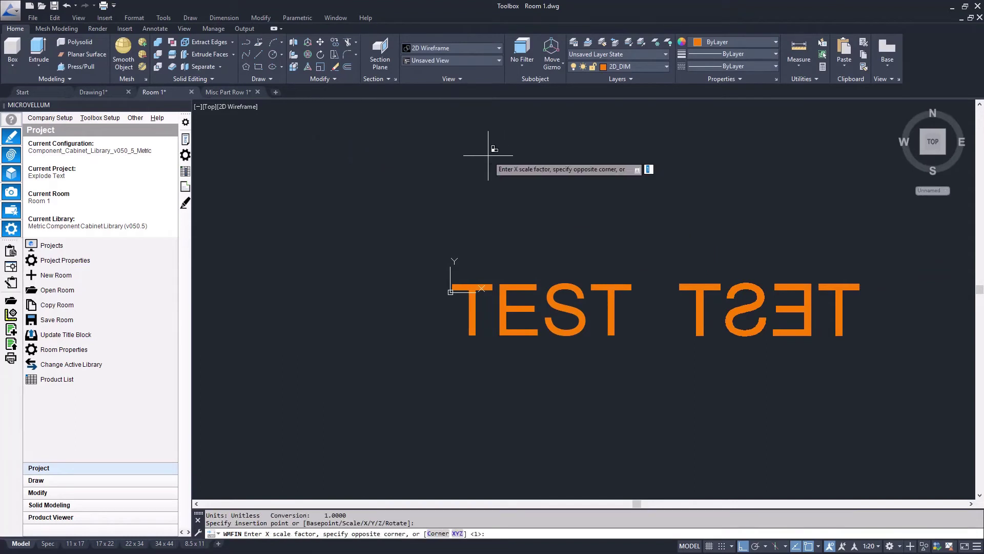
key(Return)
key(Return)
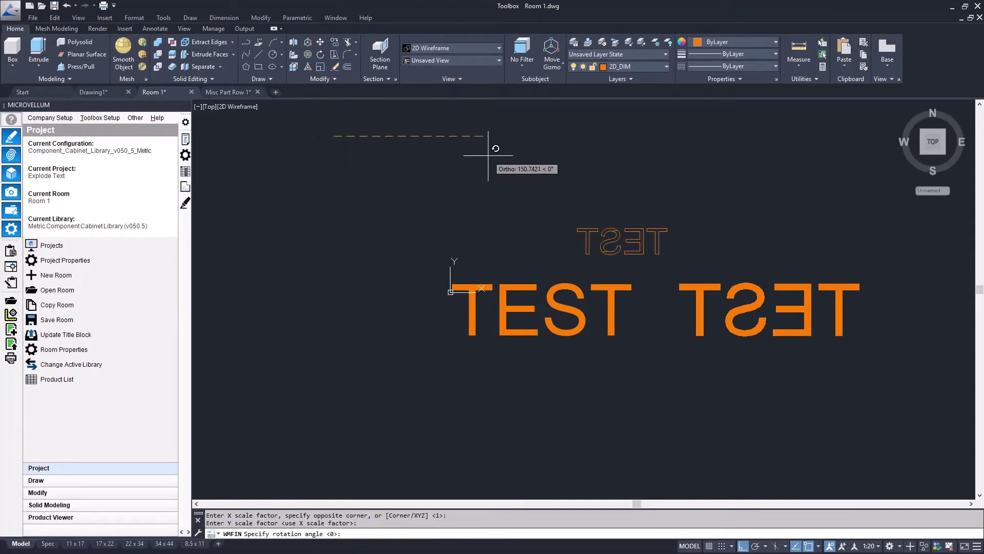
click(468, 219)
Step: Window-select the imported outline text to inspect it, then clear the selection
key(Escape)
key(Escape)
click(673, 224)
click(602, 253)
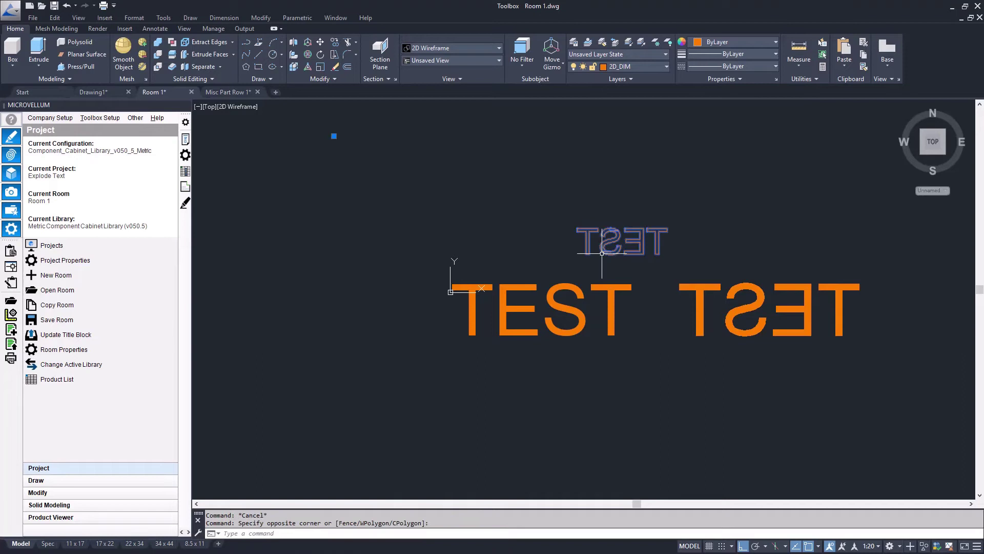
key(Escape)
key(Escape)
Step: Select the mirrored outline text to inspect it, then clear the selection
click(648, 233)
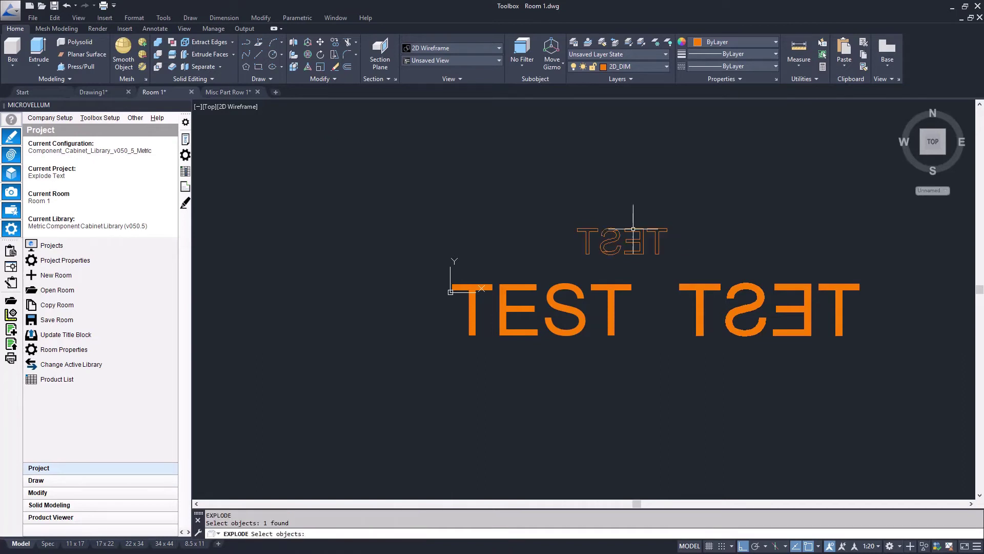
click(639, 235)
key(Escape)
key(Escape)
scroll(640, 236, up, 4)
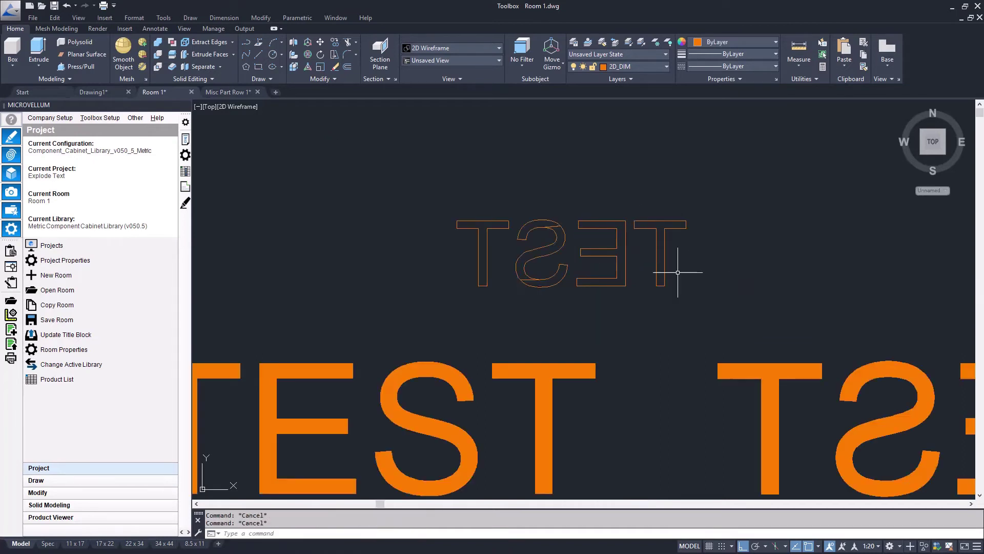
Step: Mirror the outline text across a vertical line, erasing the backwards source
text(MI)
key(Return)
click(758, 201)
click(284, 363)
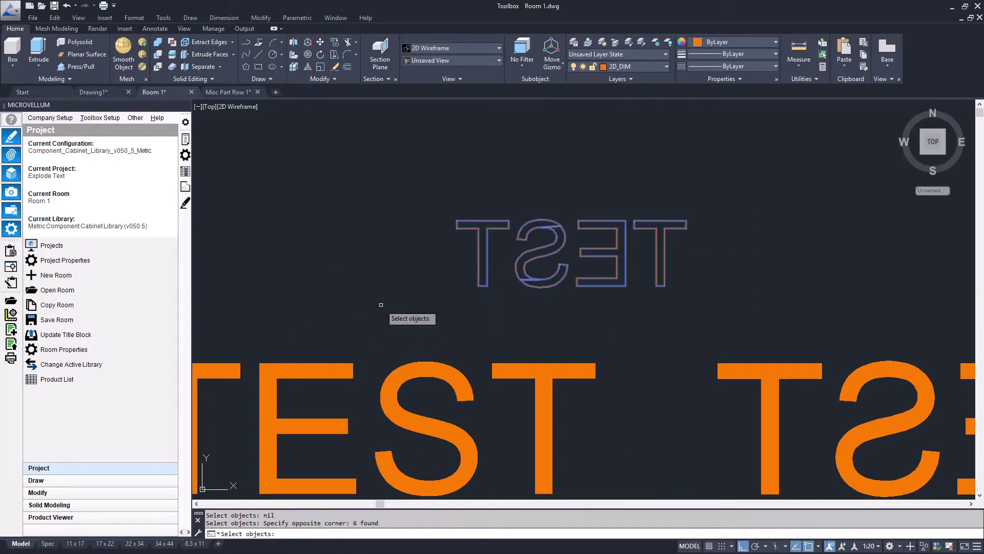
key(Return)
click(532, 165)
click(528, 332)
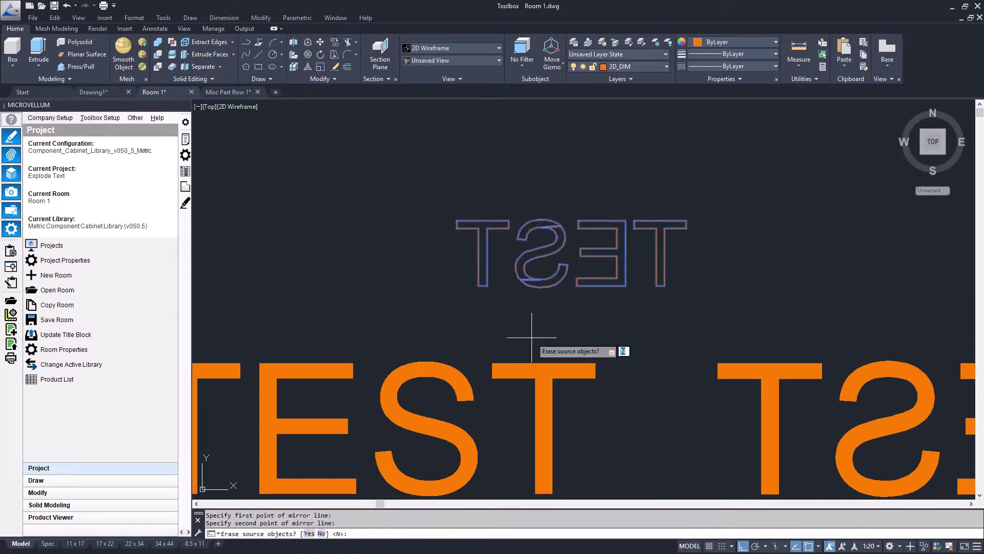
text(Y)
key(Return)
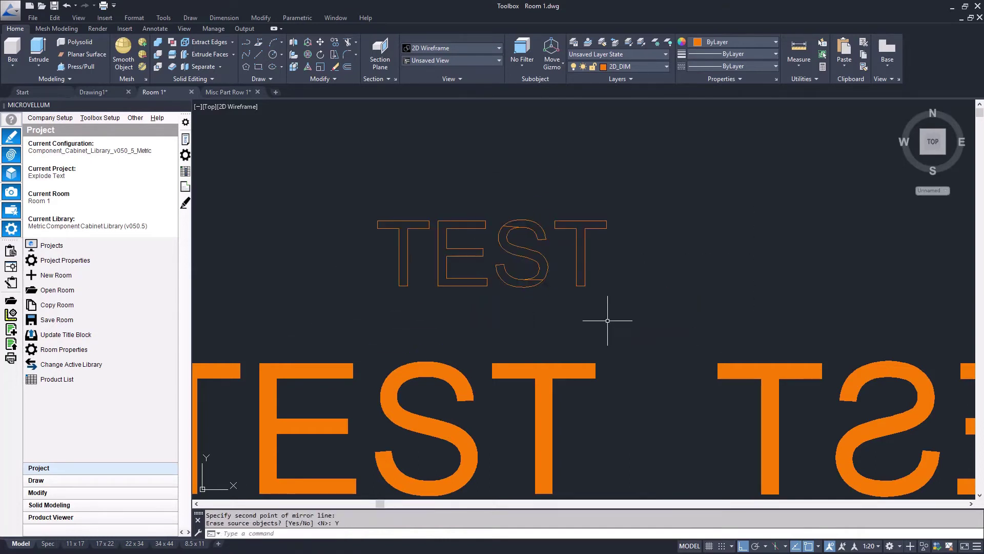
Step: Erase both solid TEST texts with a window selection
scroll(641, 340, down, 5)
text(E)
key(Return)
click(768, 334)
click(558, 414)
key(Return)
Step: Window-select the remaining TEST outlines to check them
scroll(597, 309, up, 5)
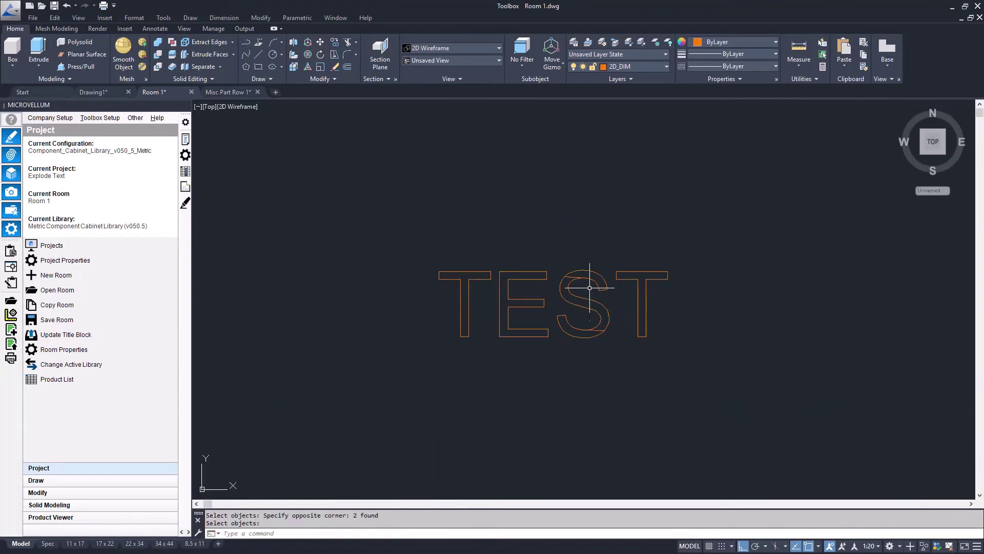
click(669, 259)
click(436, 336)
key(Escape)
key(Escape)
Step: Start and cancel two unintended text commands
scroll(611, 291, up, 5)
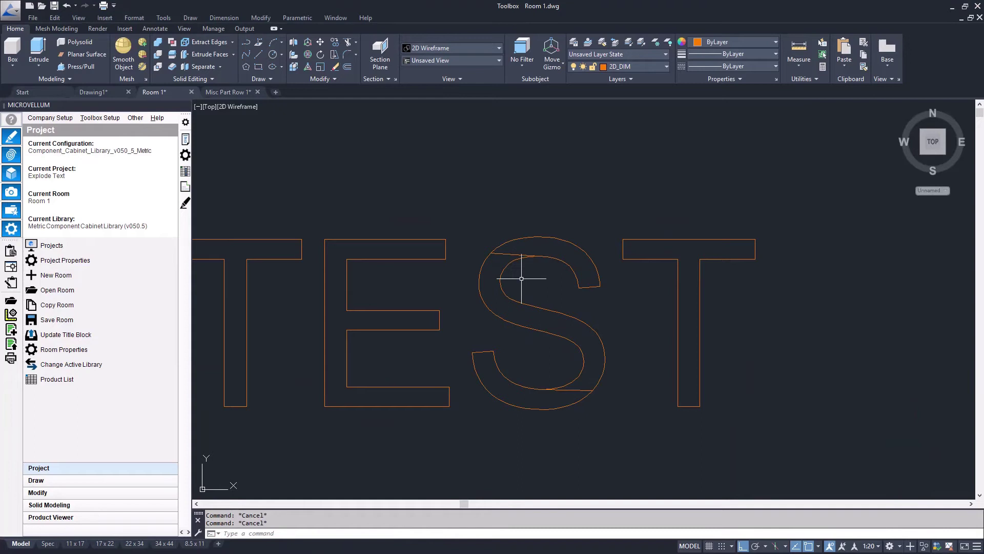
text(mt)
key(Return)
key(Escape)
key(Escape)
key(Escape)
text(t)
key(Return)
key(Escape)
key(Escape)
Step: Trim the stray segments at the S's top-left and bottom using its arcs as cutting edges
text(tr)
key(Return)
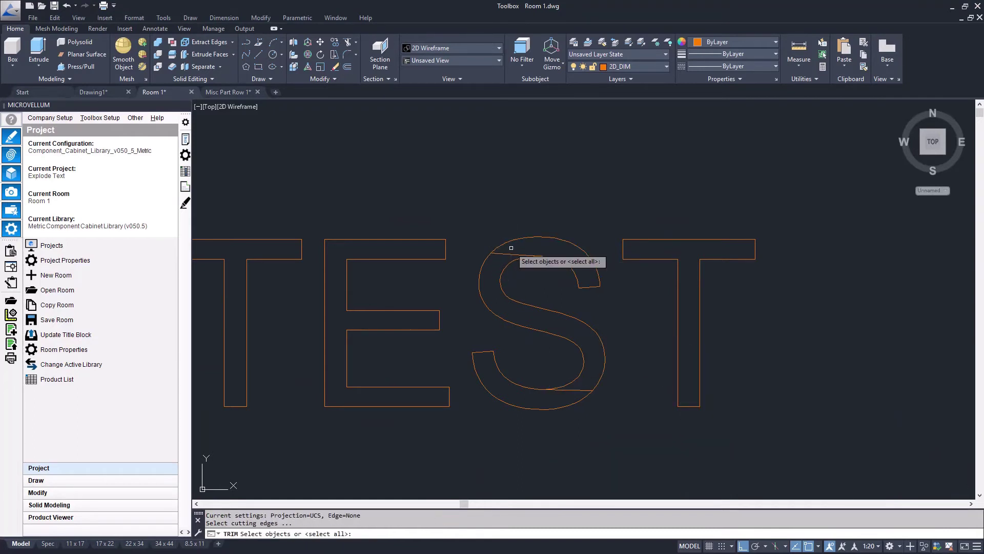
click(503, 253)
click(504, 251)
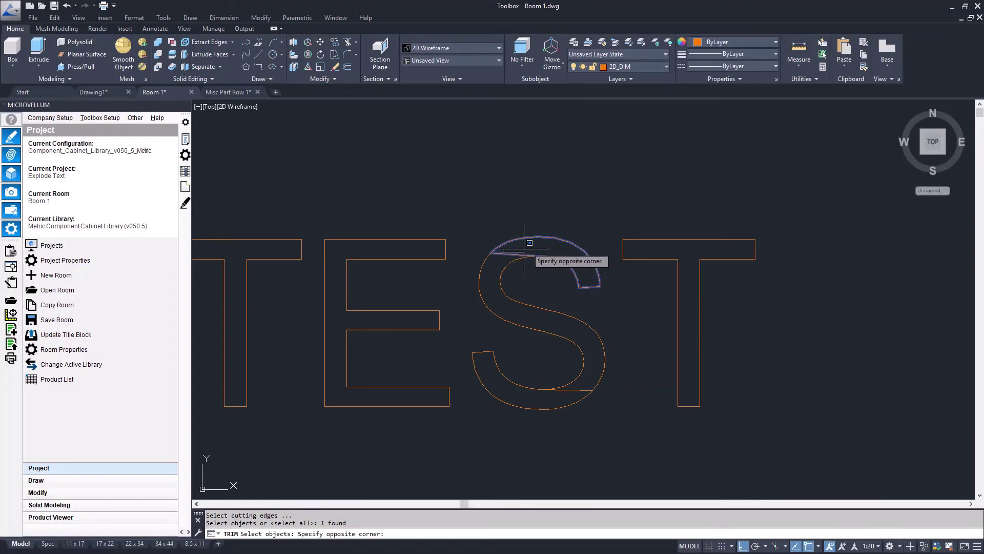
click(485, 261)
key(Return)
click(504, 252)
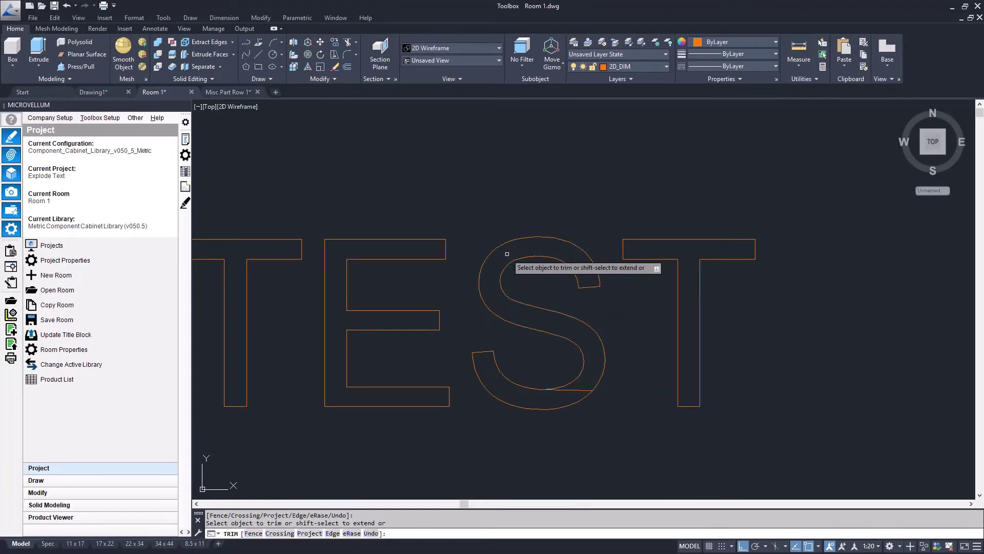
click(574, 390)
key(Escape)
key(Escape)
key(Escape)
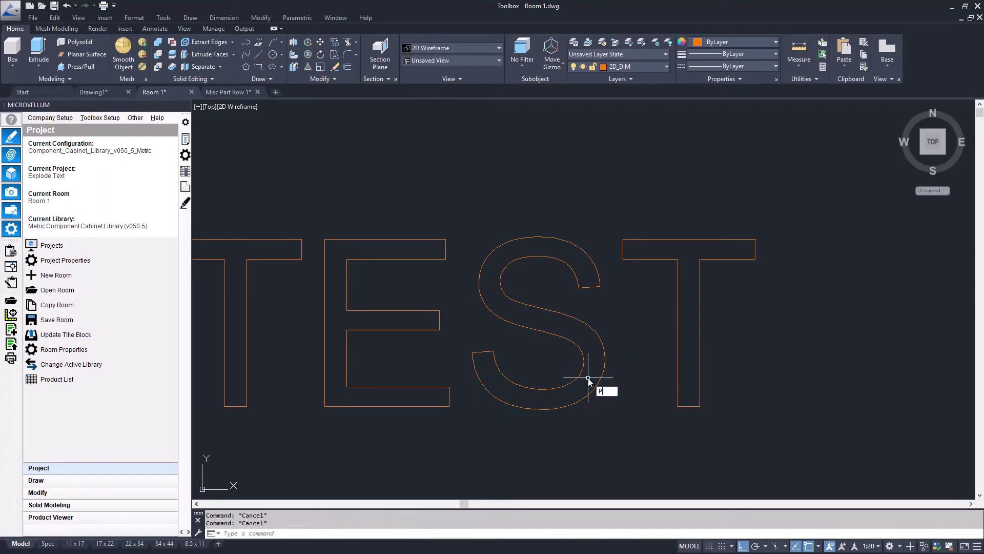
Step: Join all the S outline pieces into one polyline using PEDIT Join
text(PE)
key(Return)
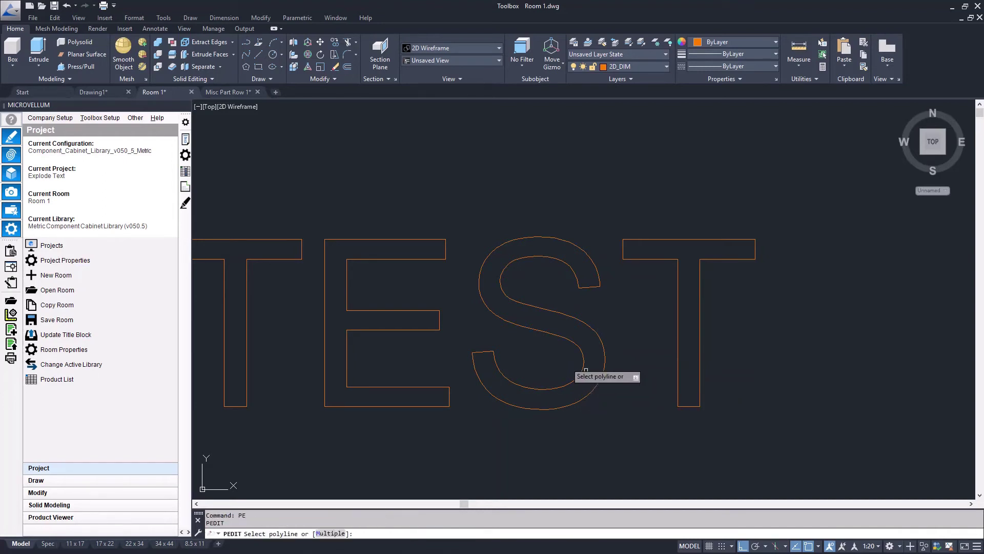
click(560, 310)
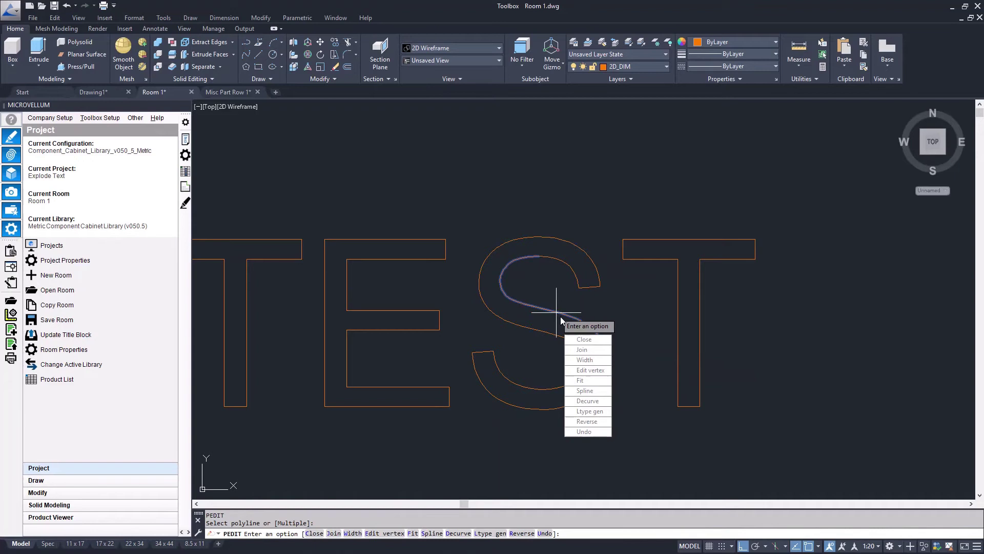
click(595, 353)
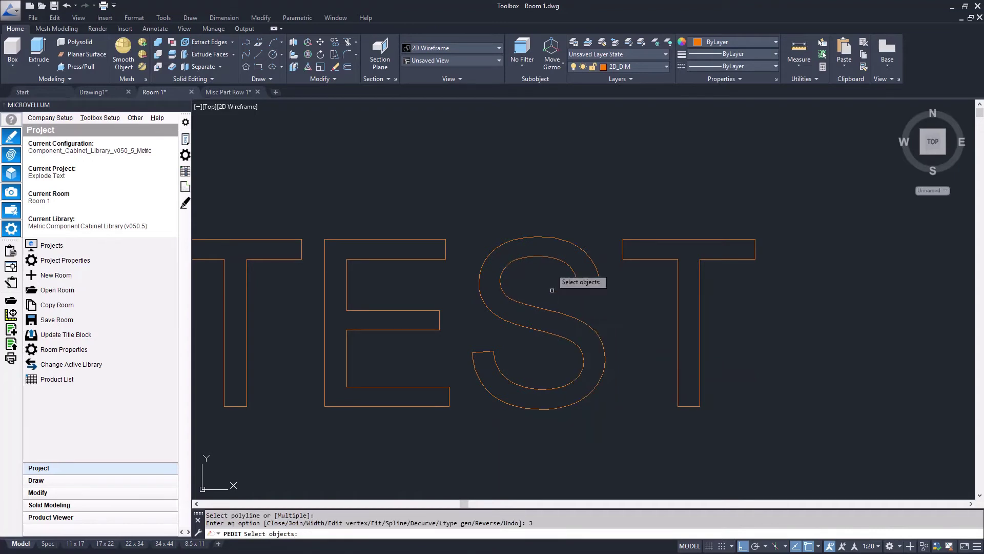
click(607, 215)
click(465, 436)
key(Return)
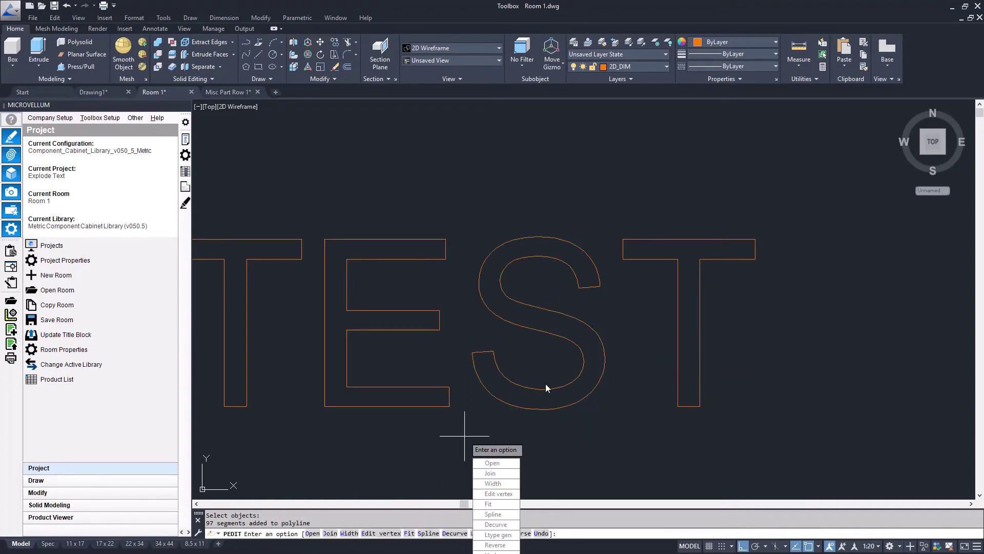
key(Escape)
Step: Select the S, the last T, and the whole TEST outline to verify them
click(535, 329)
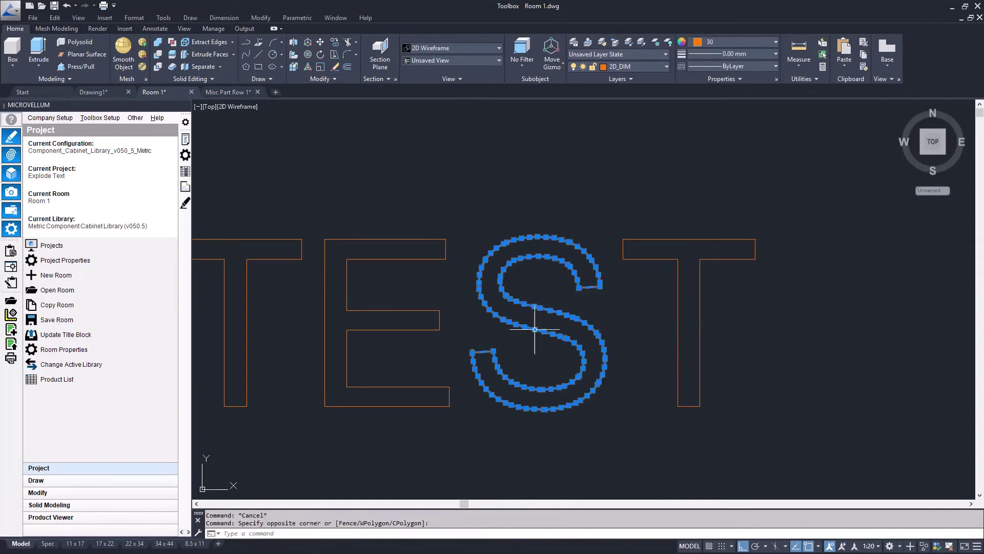
key(Escape)
key(Escape)
click(745, 336)
click(622, 364)
key(Escape)
key(Escape)
scroll(658, 330, down, 4)
click(783, 258)
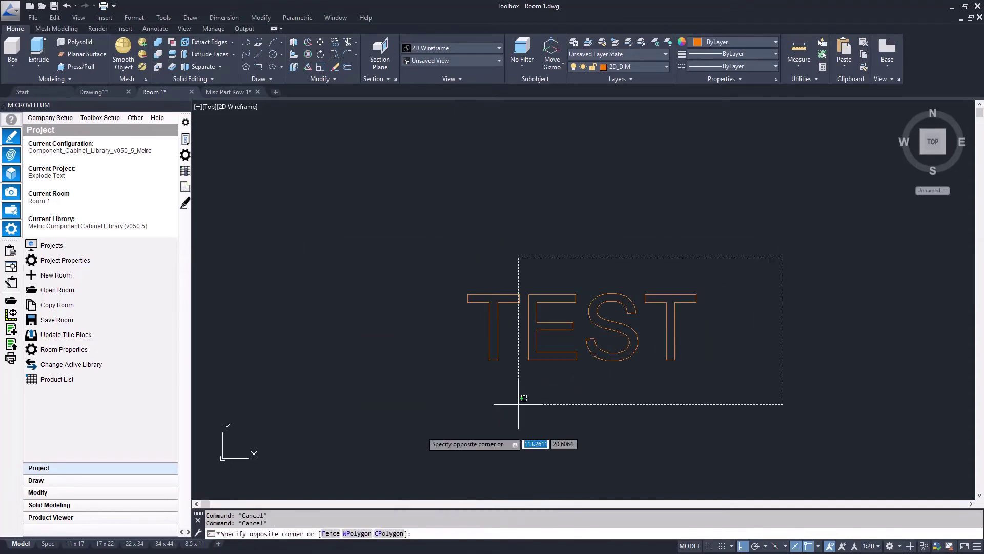
click(518, 404)
key(Escape)
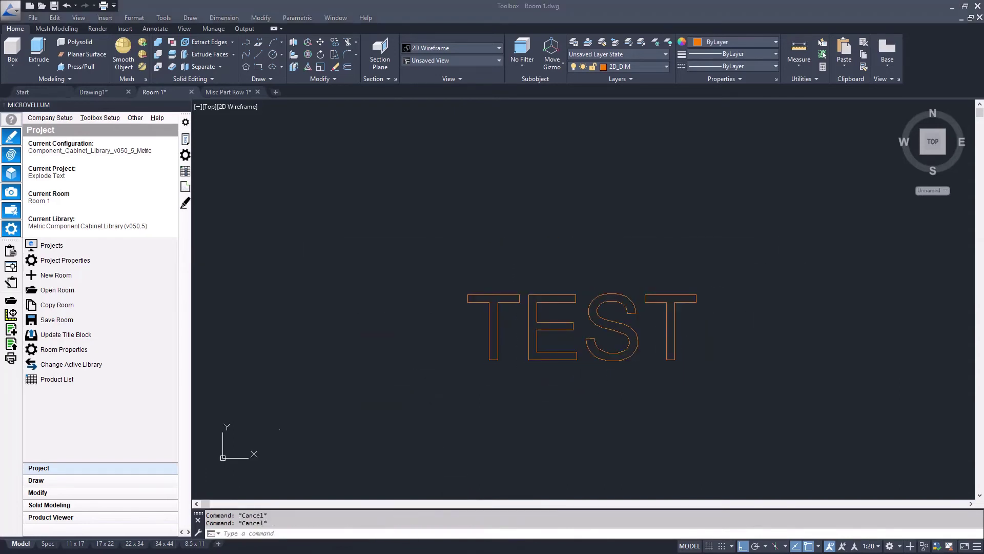
Step: Place a Miscellaneous-category Misc Starter Part, 460 wide by 610 high, at a picked point
scroll(354, 473, down, 2)
click(62, 482)
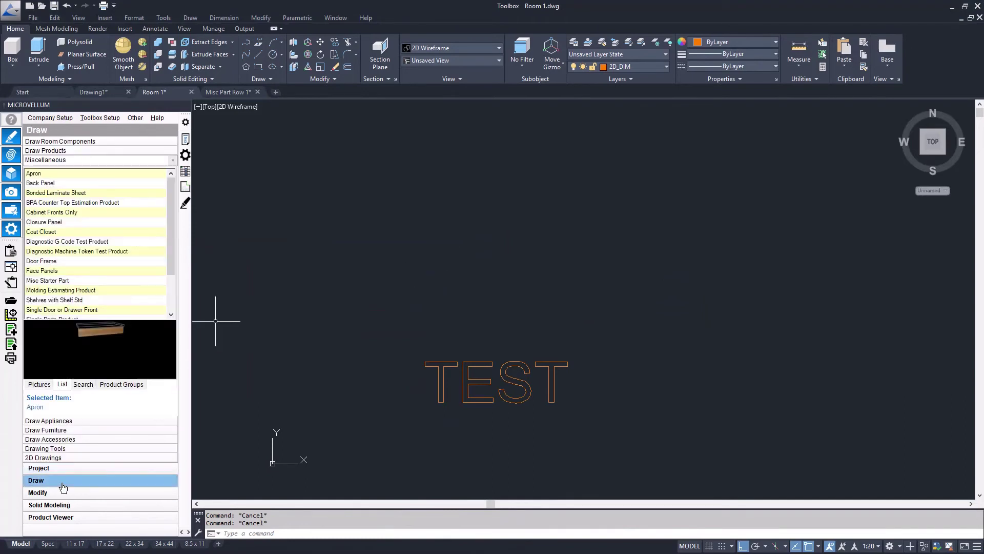
click(172, 161)
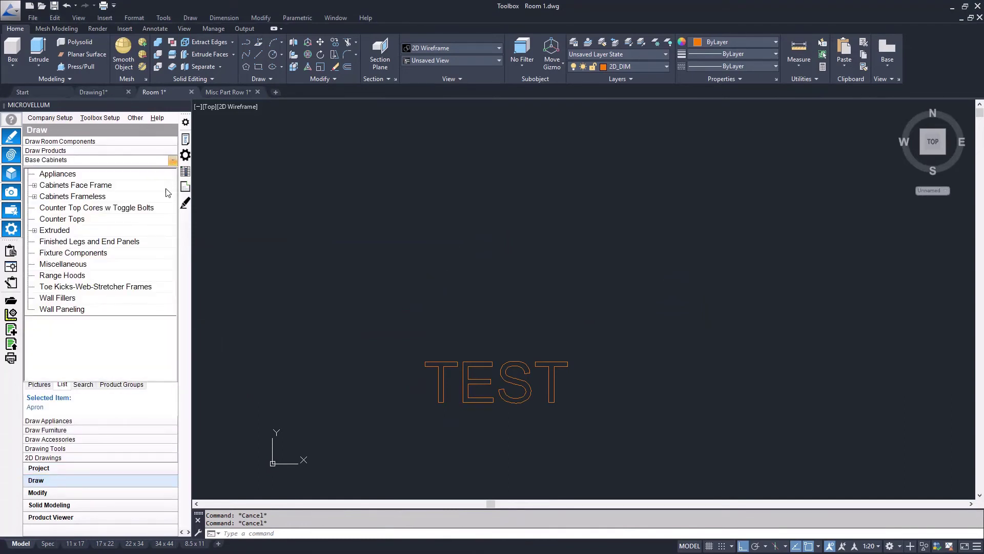
click(62, 264)
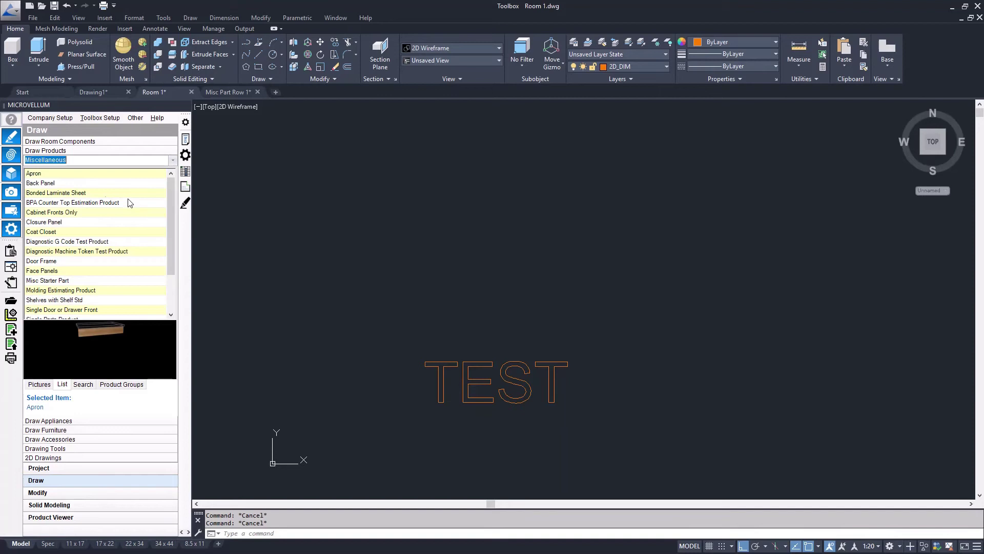
right_click(48, 280)
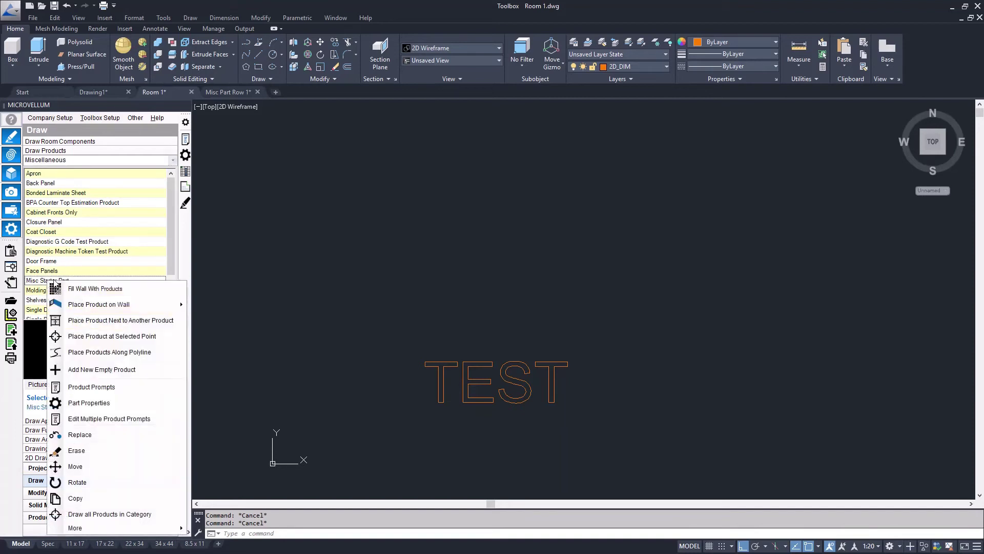
click(103, 337)
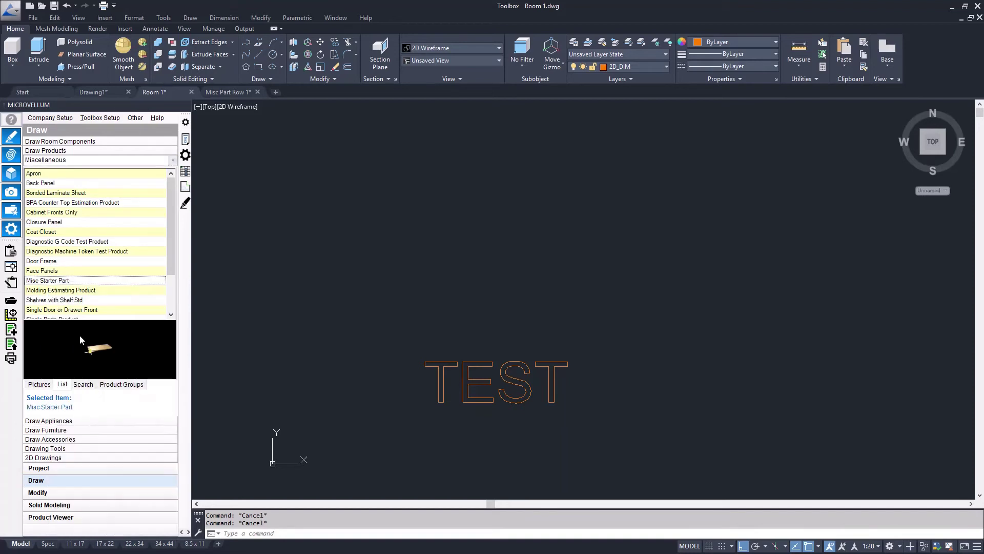
click(679, 288)
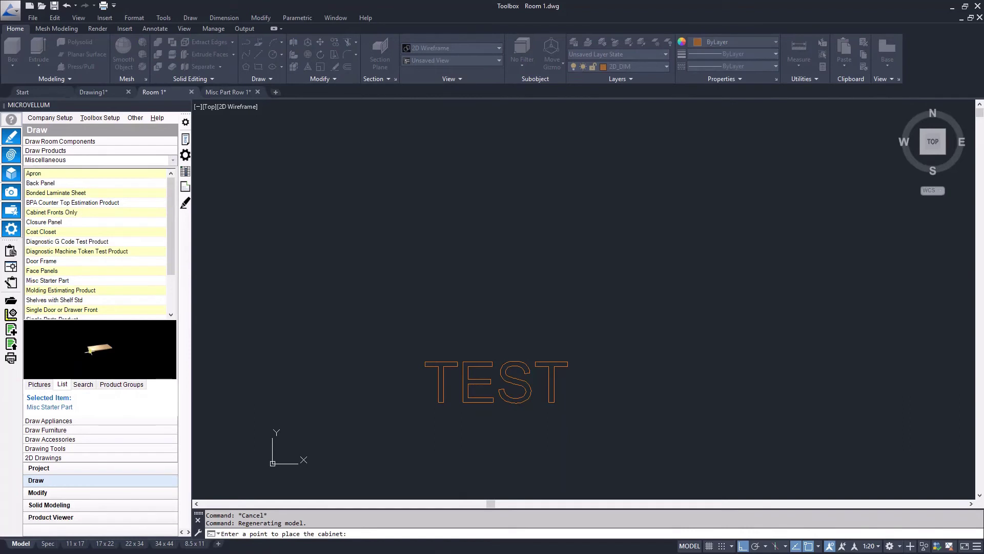
drag(666, 84, 519, 94)
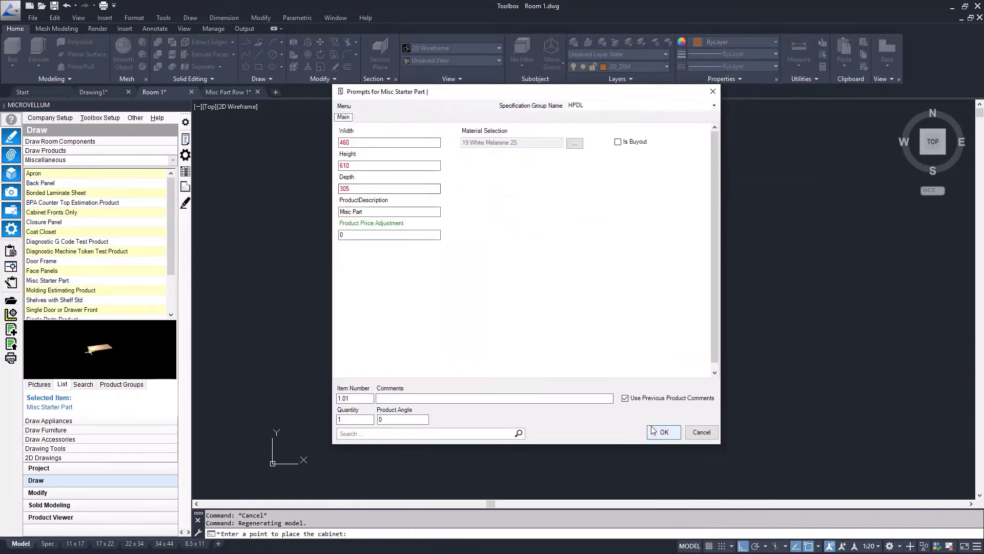
click(664, 436)
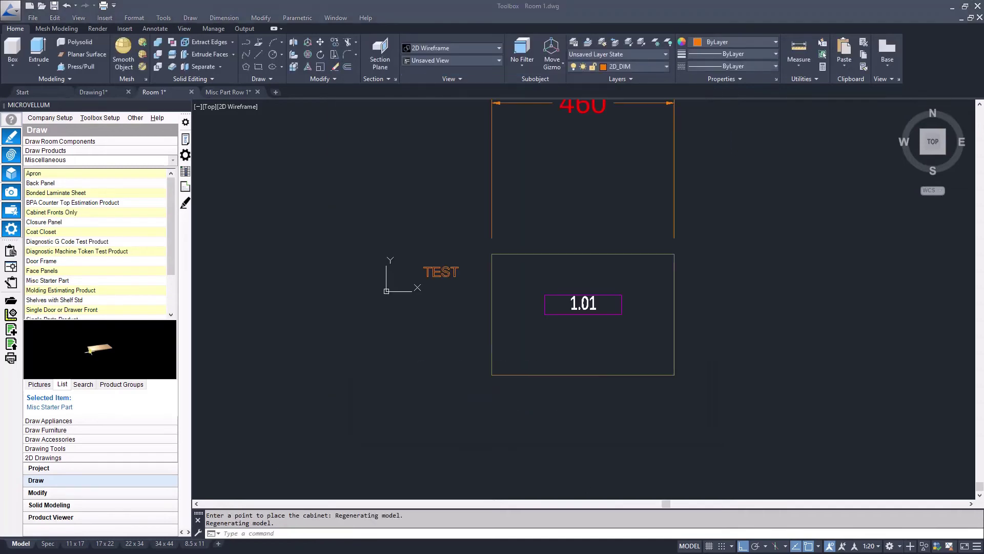
Step: Select the TEST outline, then clear the selection
click(448, 275)
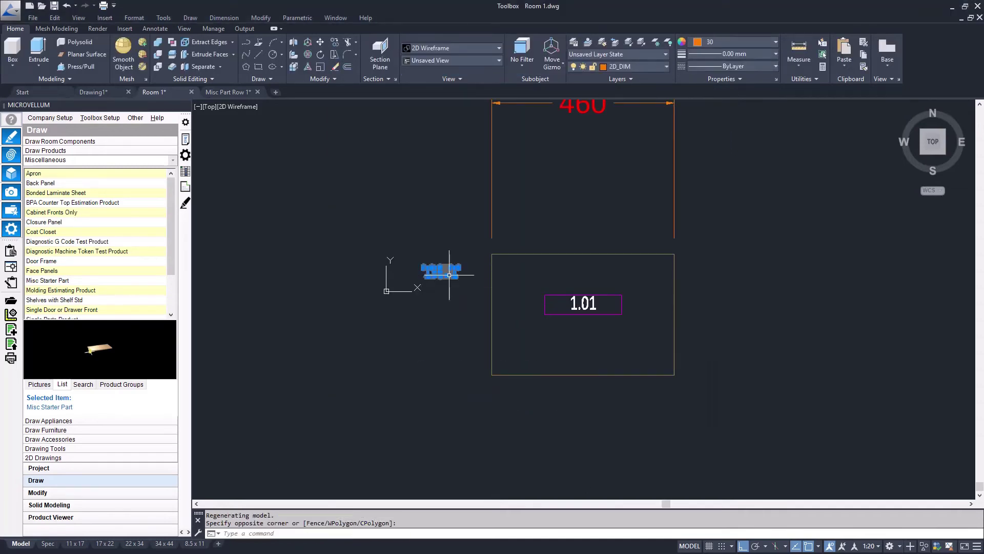
key(Escape)
key(Escape)
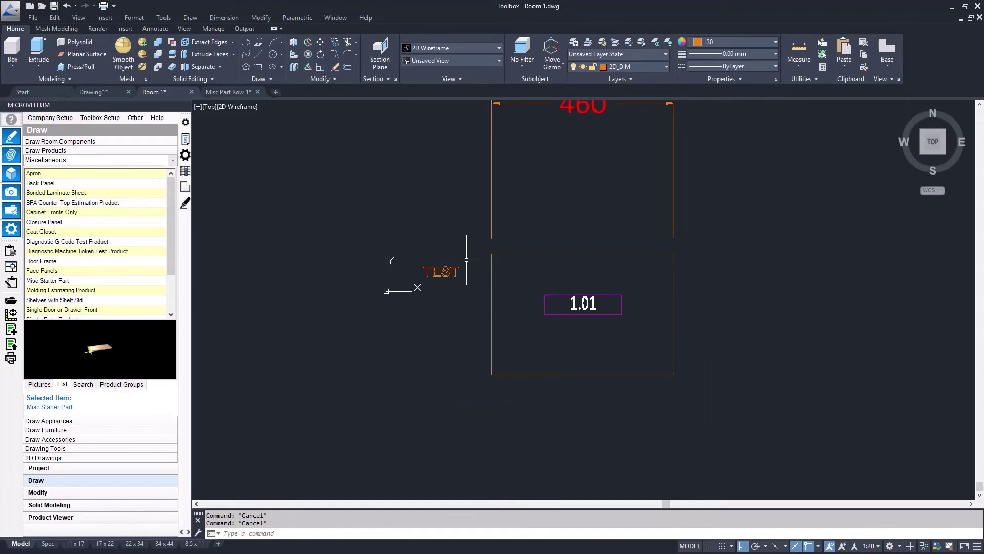
click(468, 255)
click(387, 303)
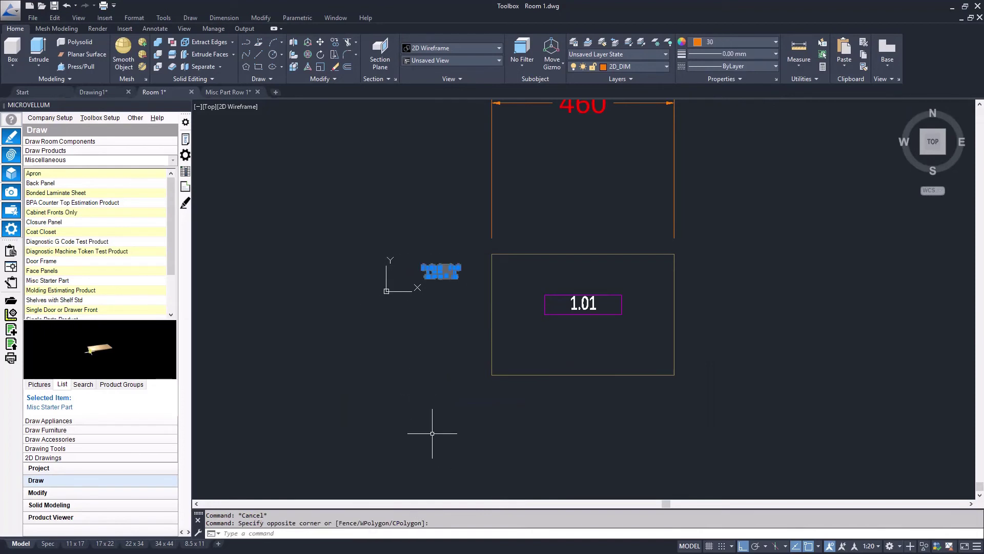
key(Escape)
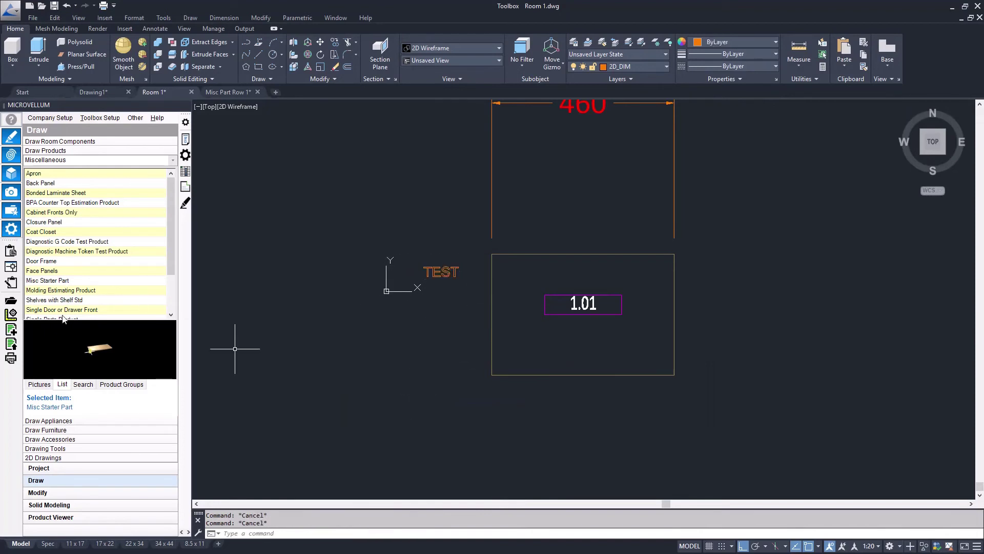
Step: Switch the Microvellum panel to Modify and start Draw Part in 2D
click(46, 457)
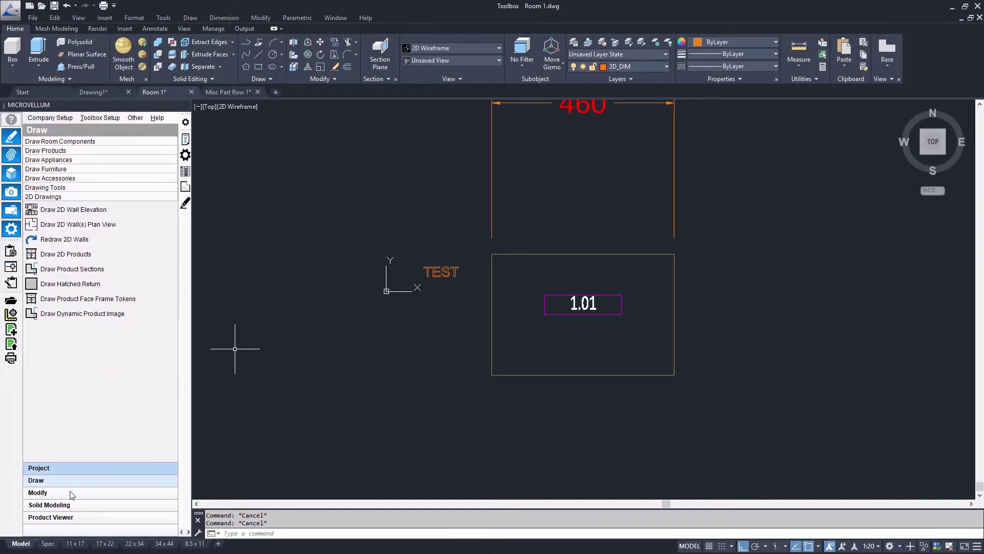
click(48, 494)
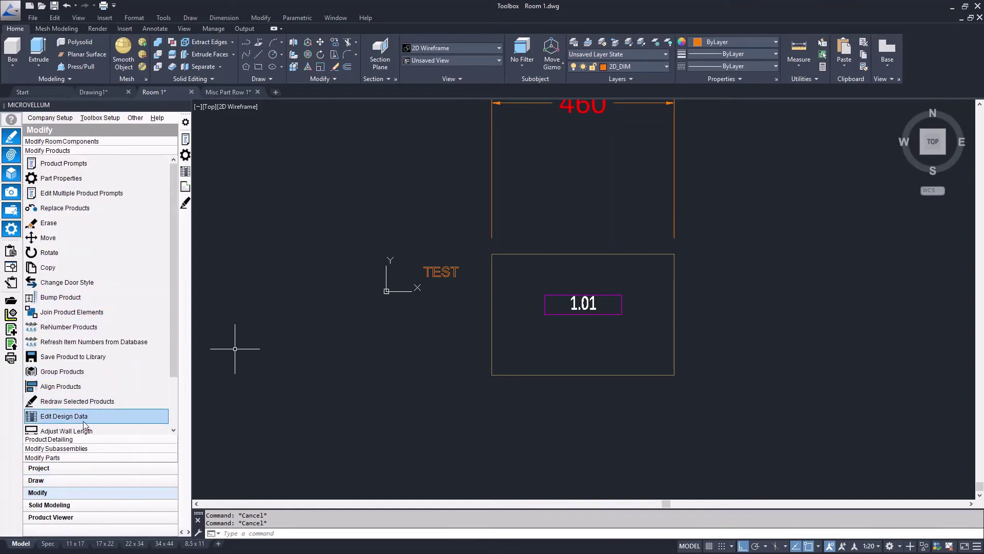
drag(176, 343, 177, 392)
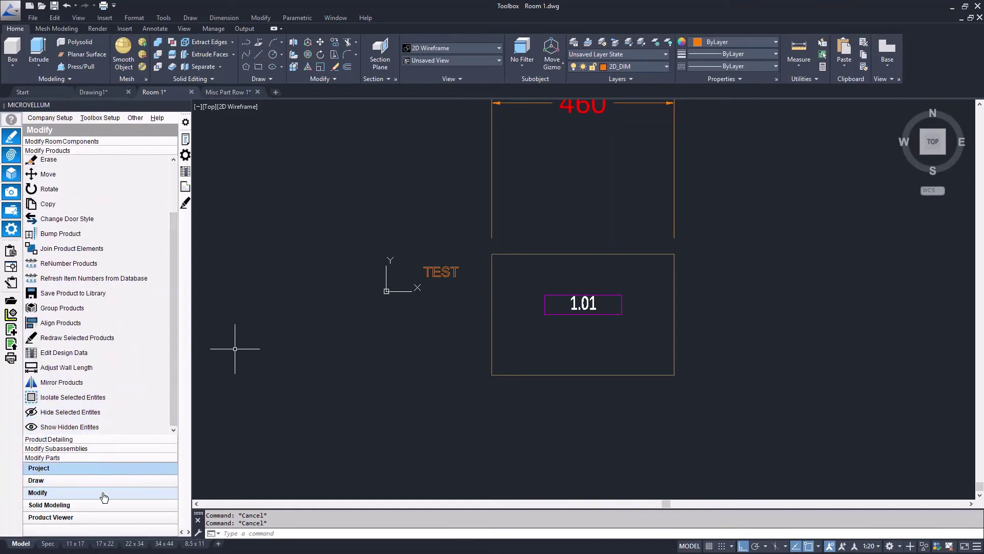
click(43, 458)
click(62, 310)
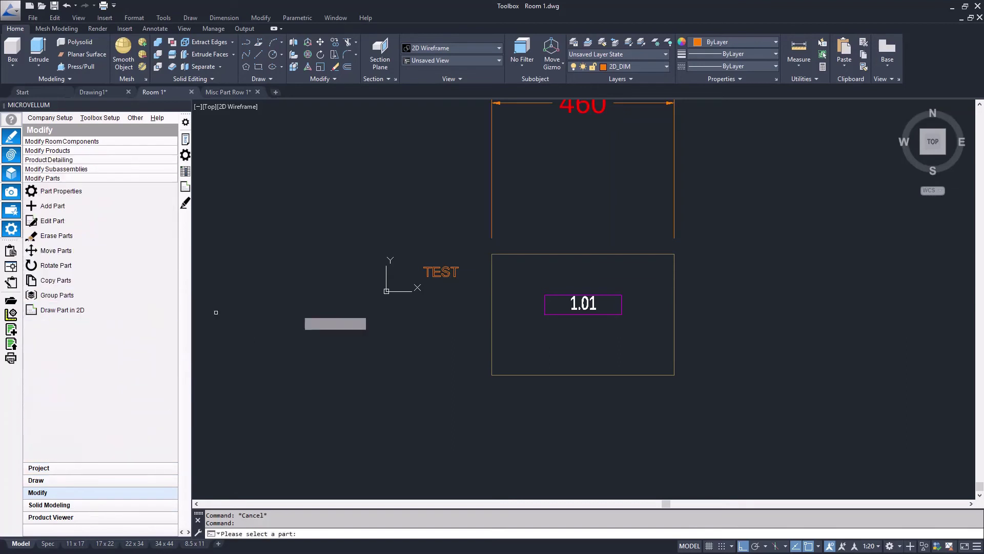
Step: Open the panel as its own part and paste the TEST text inside it
click(567, 285)
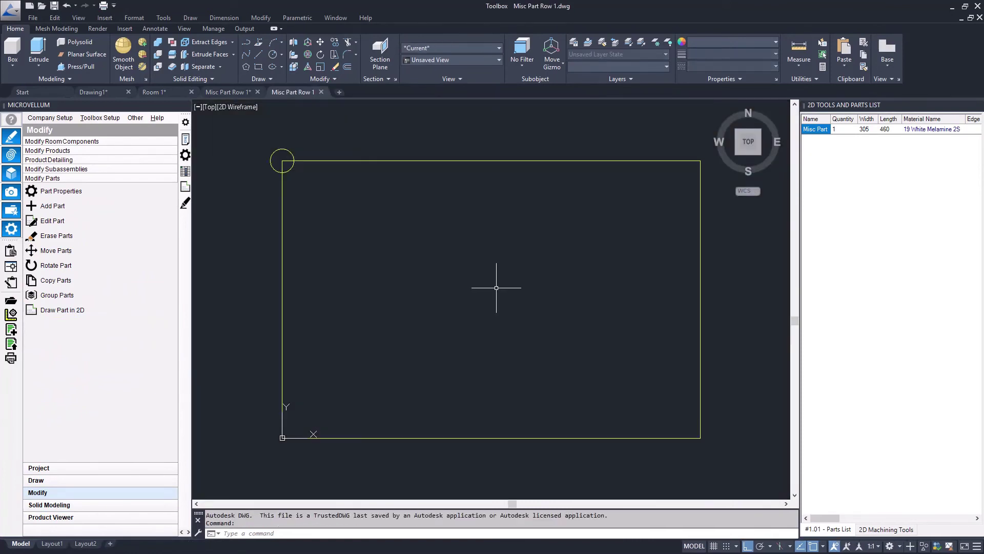
key(ctrl+v)
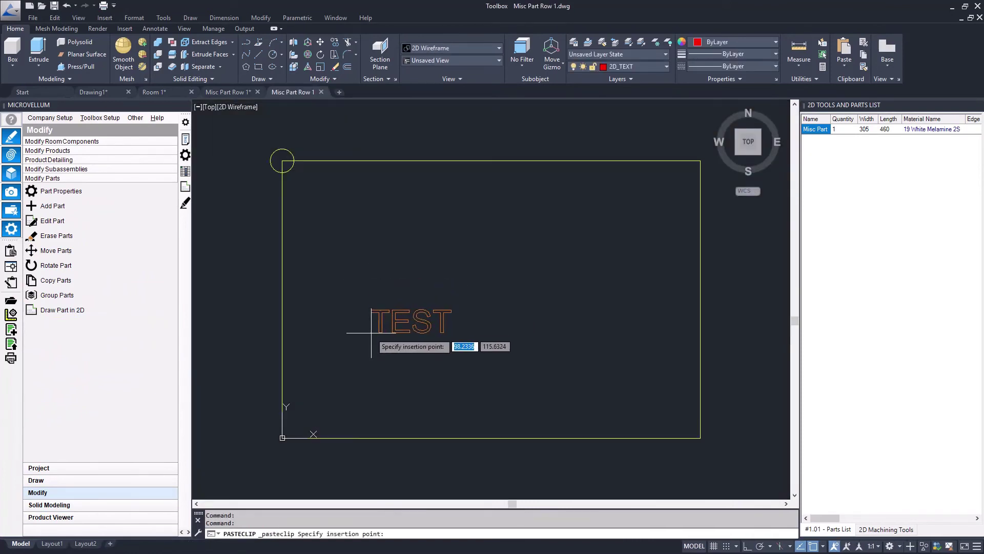
click(371, 334)
Step: Try scaling the four TEST letters with a perpendicular-snapped factor, then undo the unwanted shrink
text(SC)
key(Return)
click(475, 279)
click(333, 371)
key(Return)
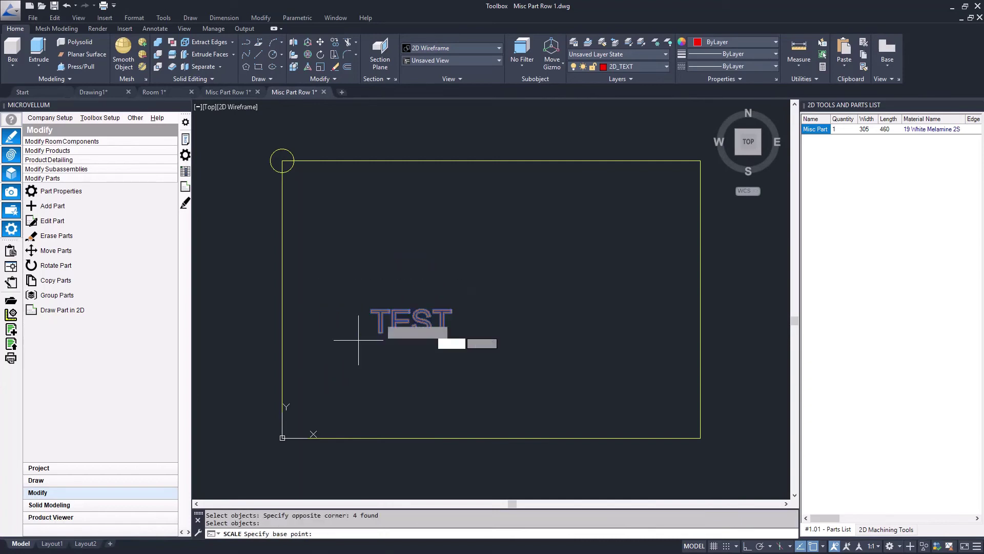
scroll(365, 341, up, 5)
click(367, 341)
shift+right_click(386, 335)
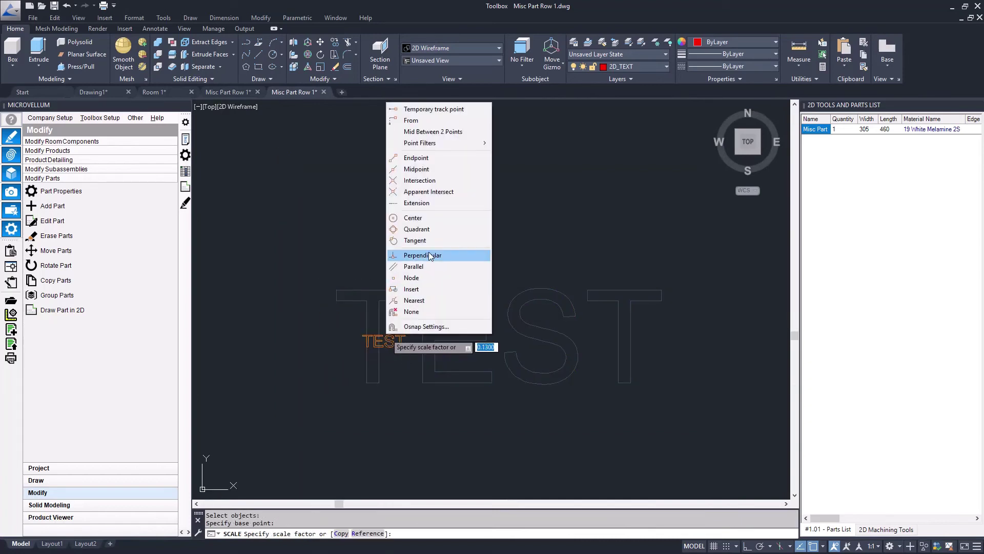
click(431, 256)
click(382, 338)
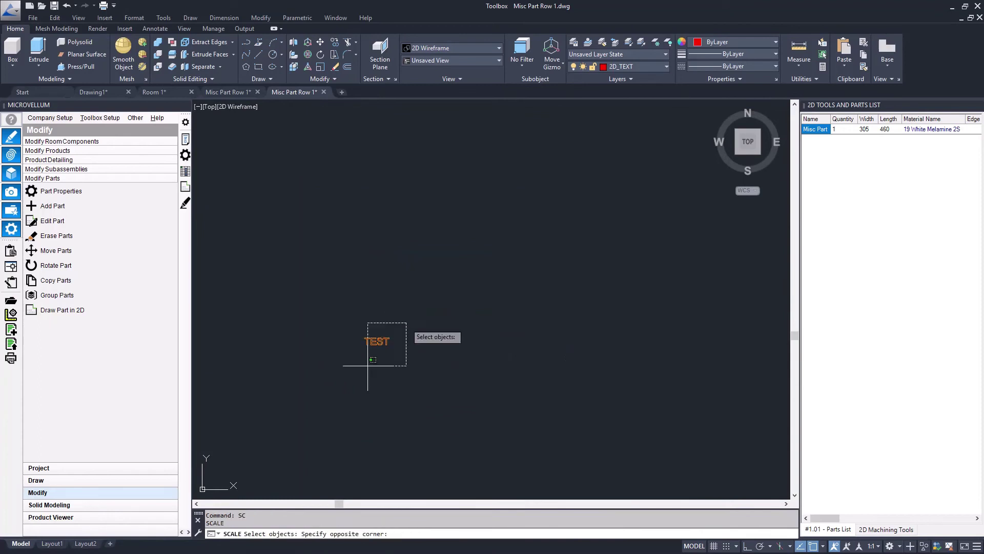
key(Return)
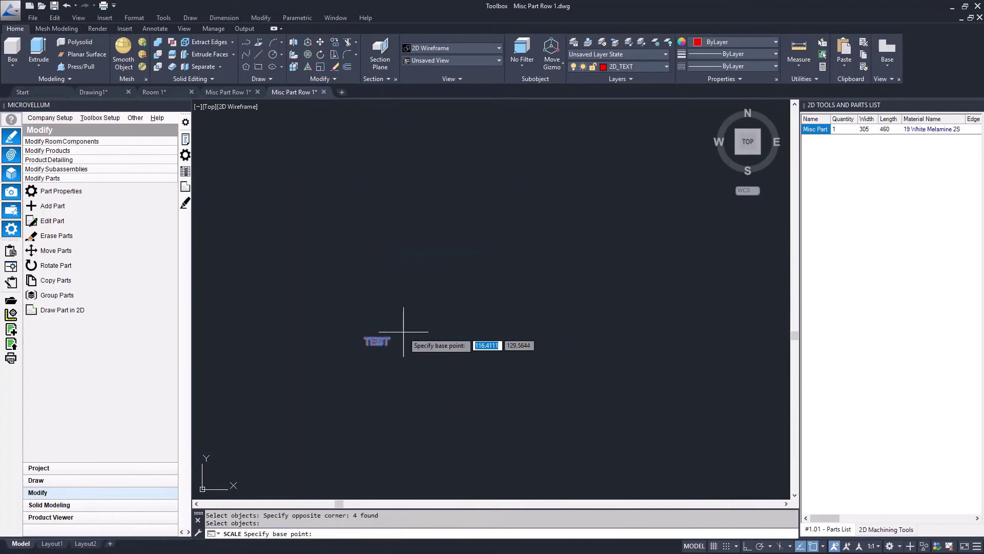
Step: Rescale TEST from the T by reference, setting the new length to 11
scroll(385, 334, up, 4)
click(382, 330)
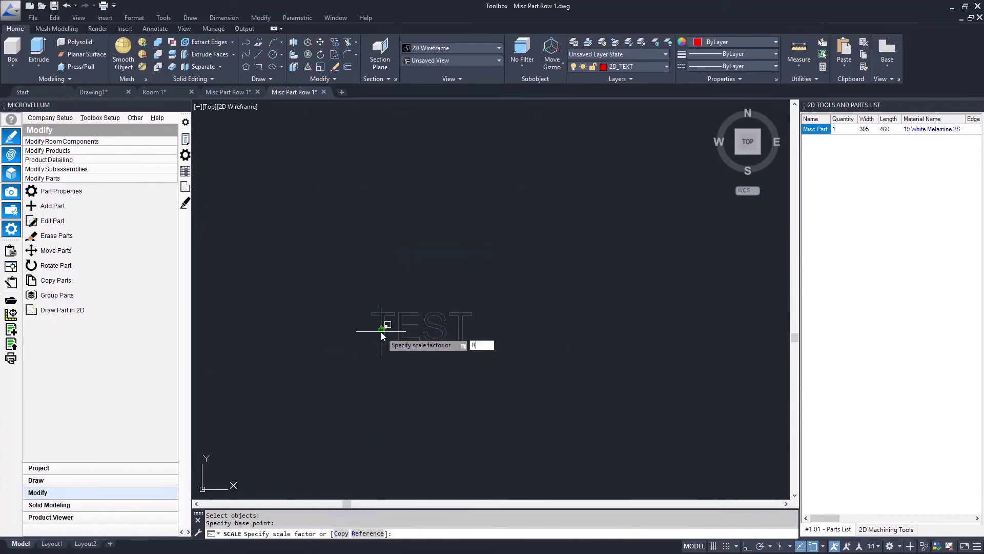
key(Return)
click(386, 331)
shift+right_click(407, 331)
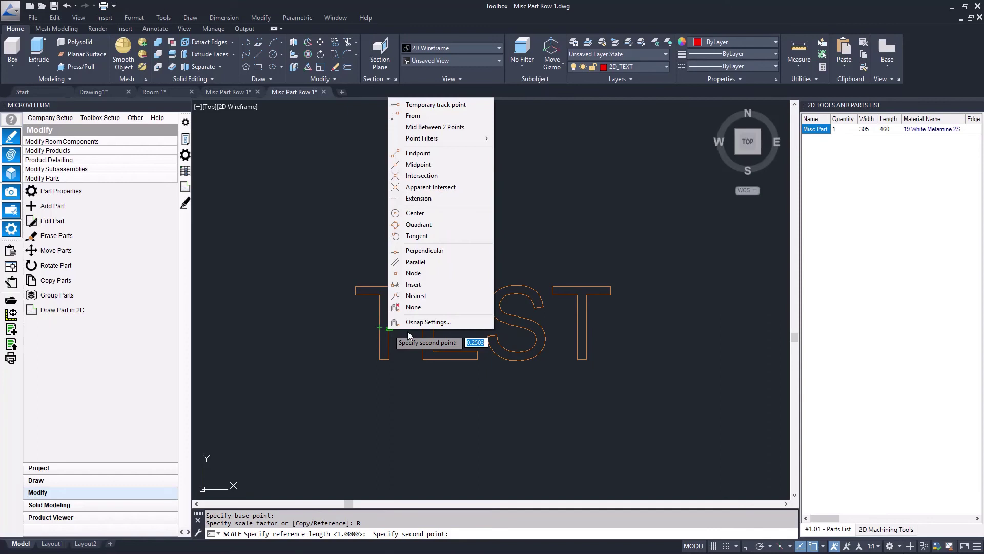
click(381, 335)
click(389, 327)
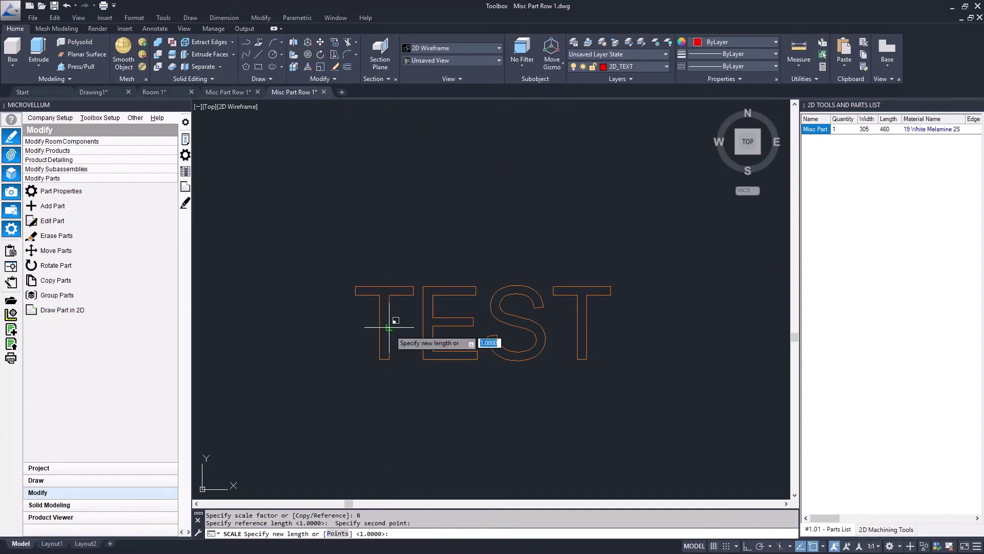
text(11)
key(Return)
Step: Start moving the TEST outlines, then cancel so they stay in place
scroll(403, 323, down, 5)
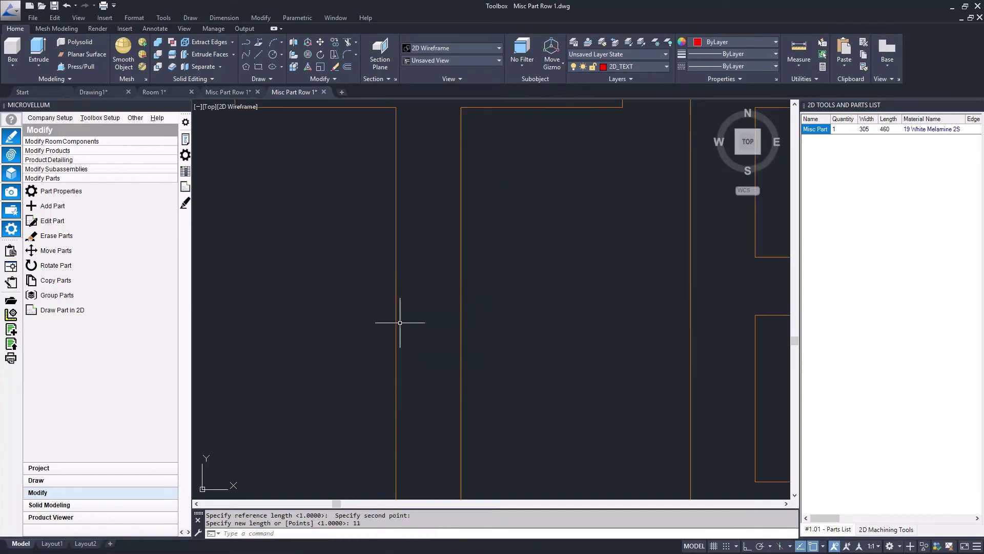
key(Return)
click(353, 240)
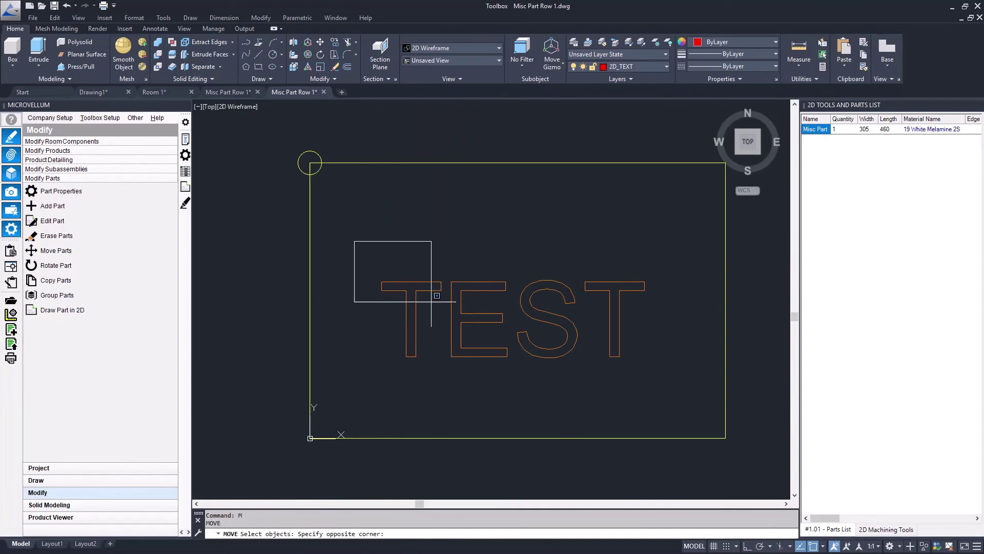
click(666, 393)
key(Return)
click(627, 403)
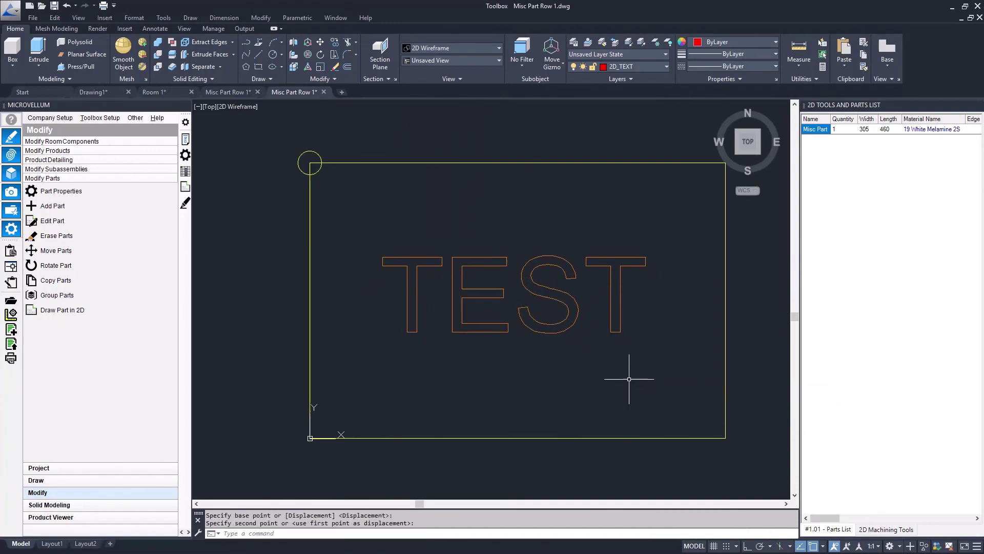
key(Escape)
key(Escape)
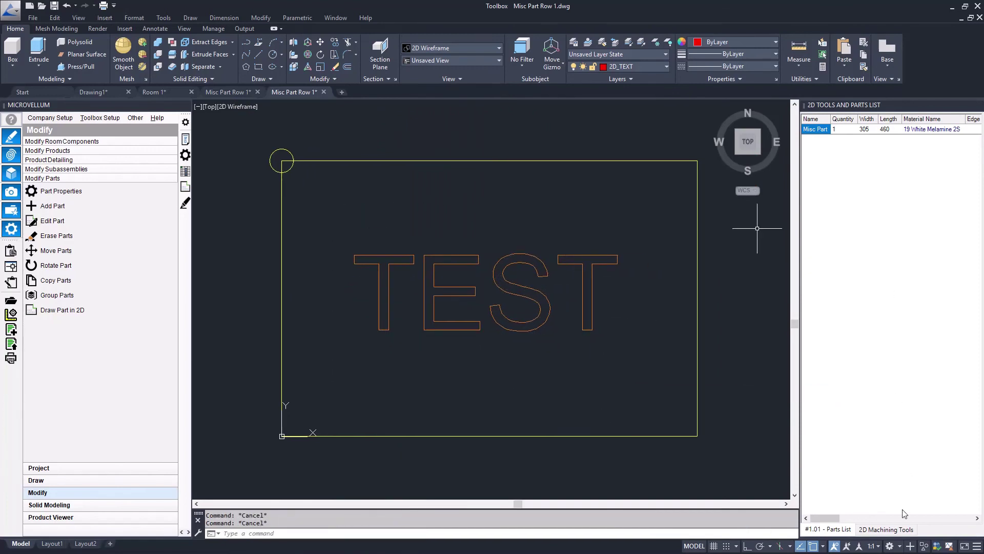
Step: Apply 1_4 WINCUT routing at depth 3 to the four window-selected TEST letter outlines
click(886, 530)
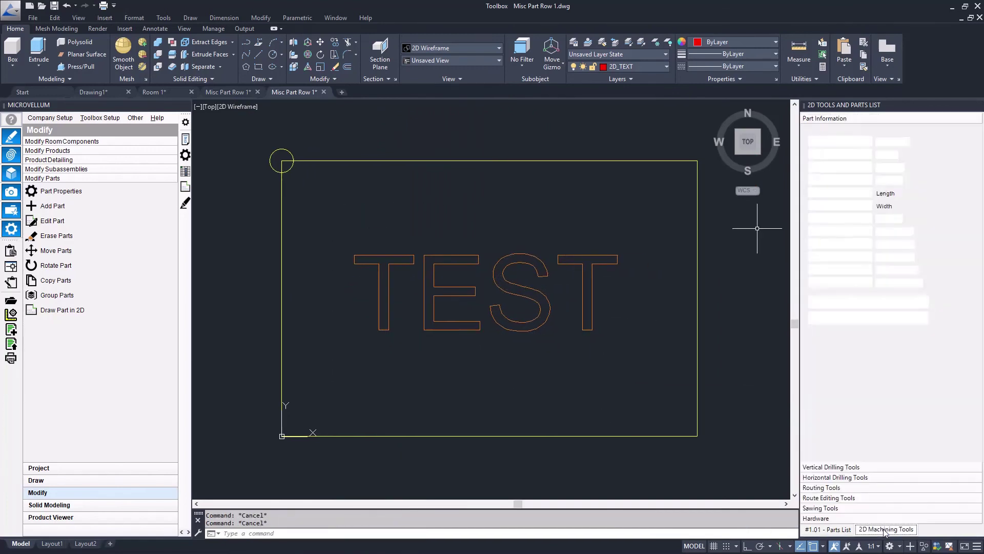
click(846, 487)
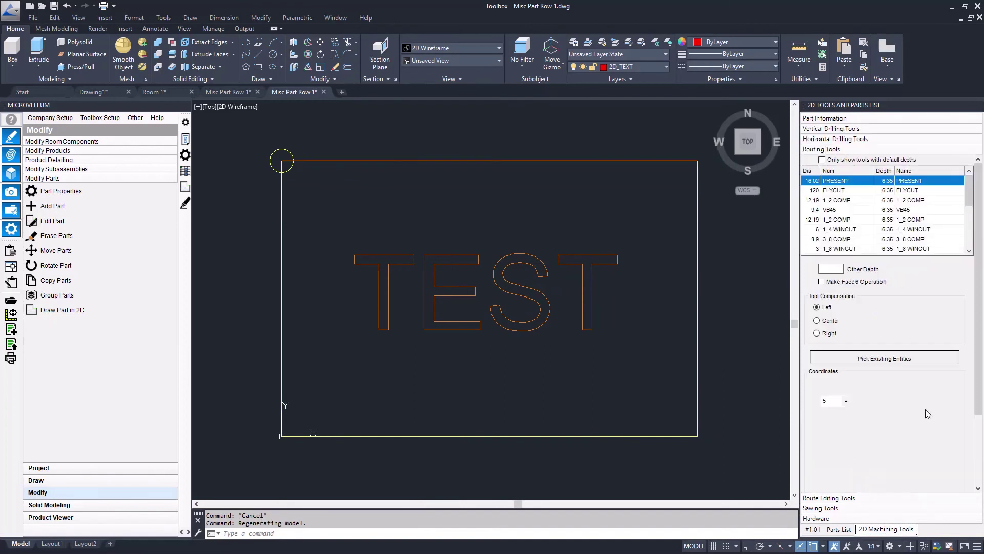
click(841, 231)
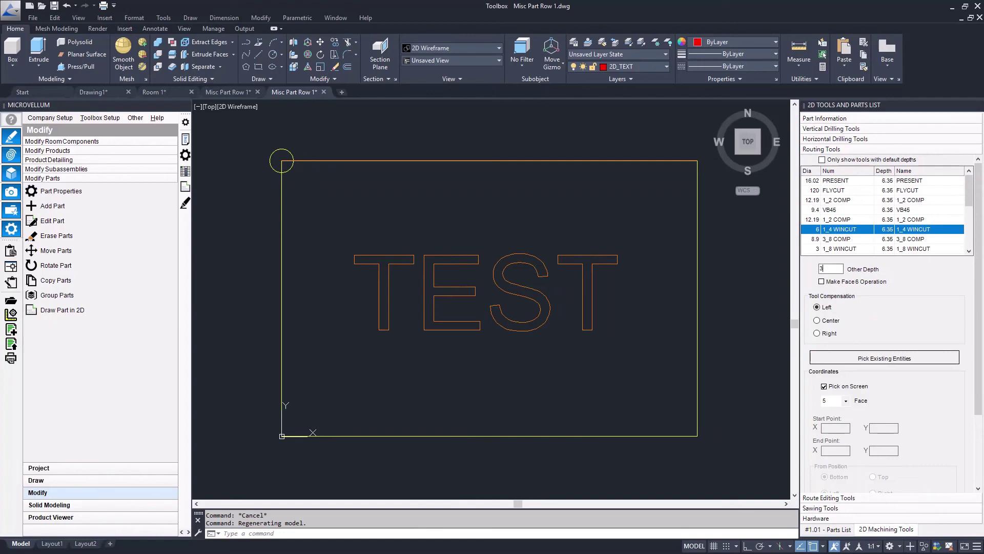
click(885, 359)
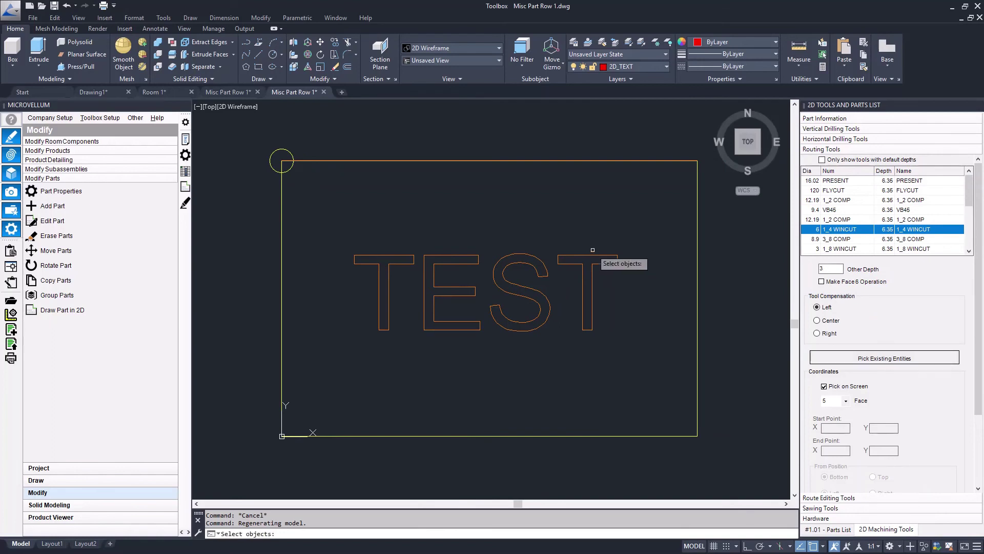
click(621, 241)
click(309, 375)
key(Return)
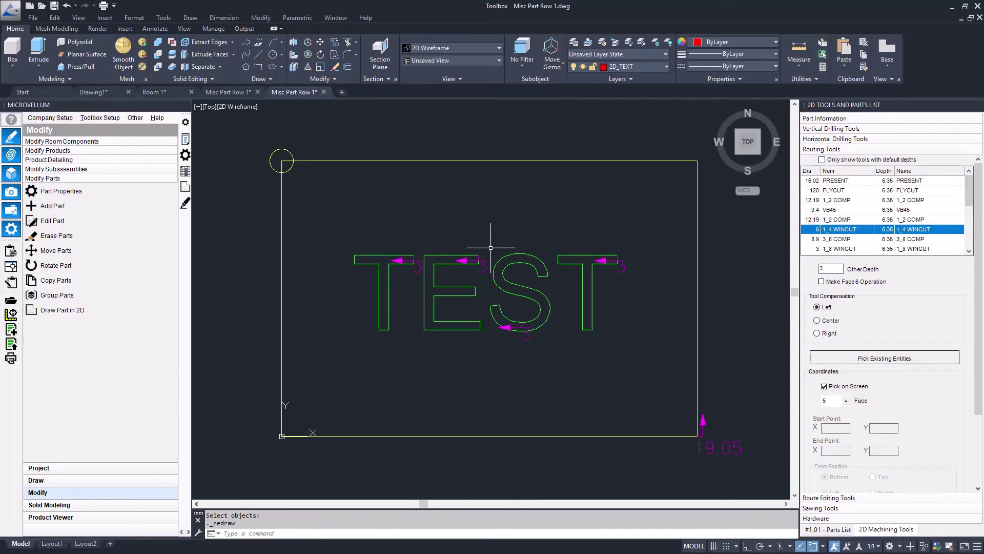
click(839, 529)
Step: Update the Misc Part, redraw it in the room, and view the orbited panel in X-Ray
right_click(826, 132)
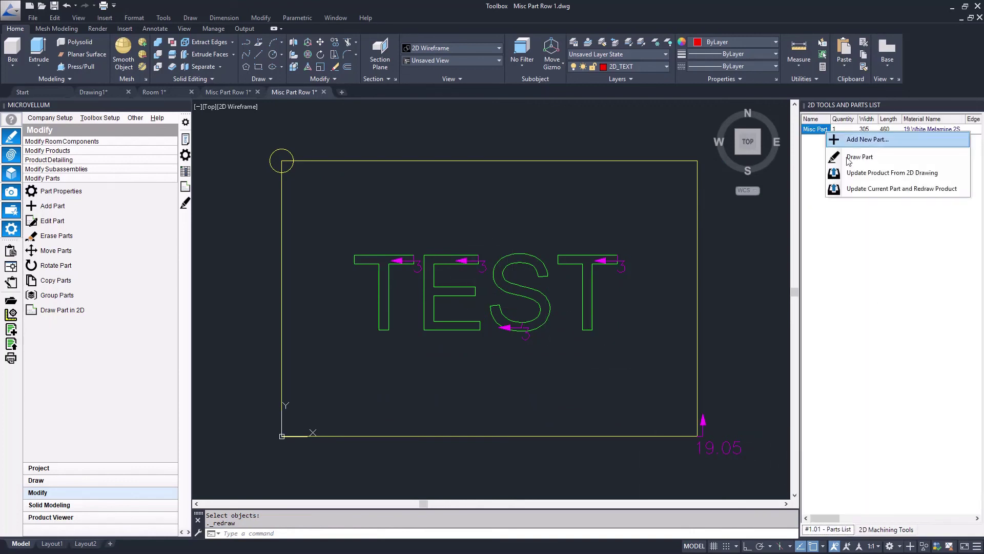
click(863, 190)
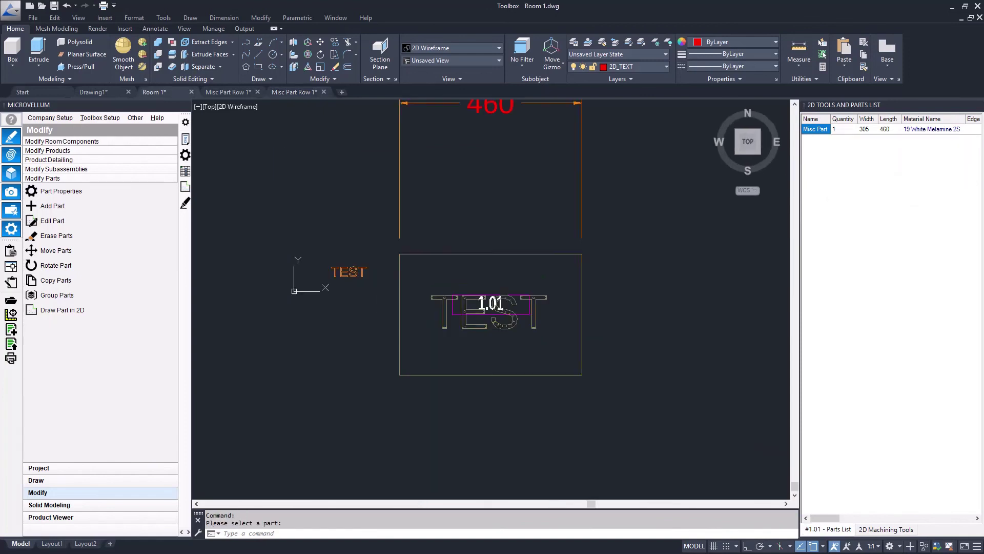
mouse_move(293, 303)
shift+middle_down()
mouse_move(413, 269)
mouse_move(372, 205)
shift+middle_up()
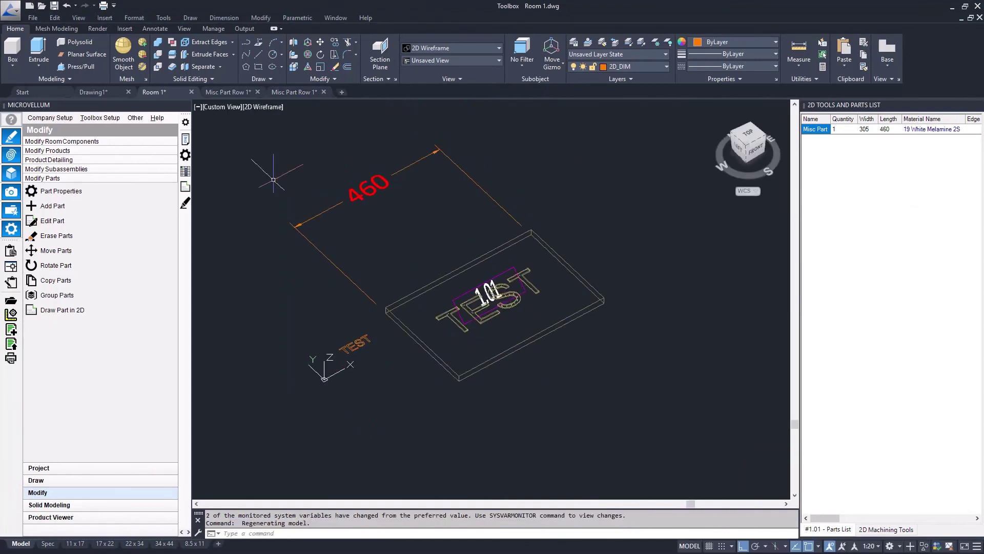
click(268, 106)
key(Escape)
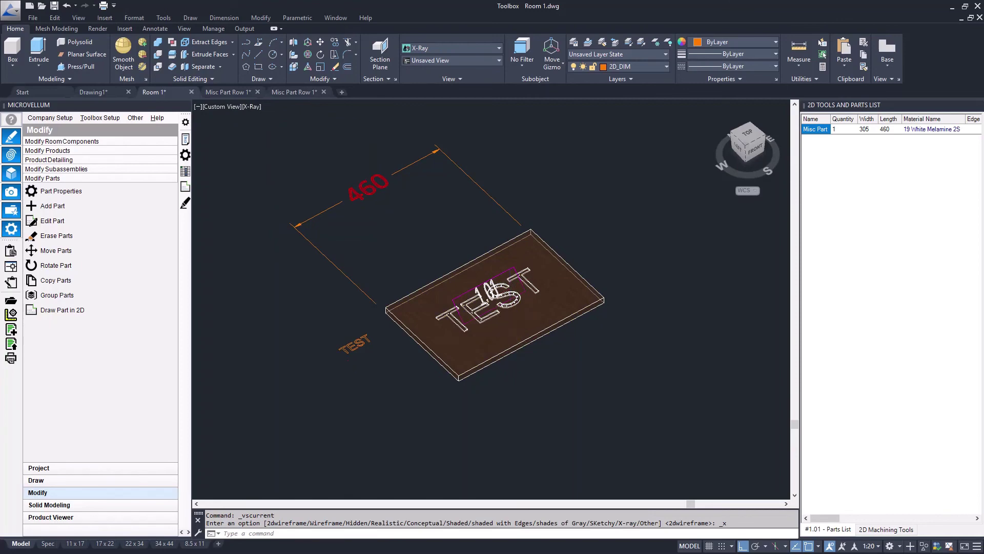
scroll(518, 324, up, 2)
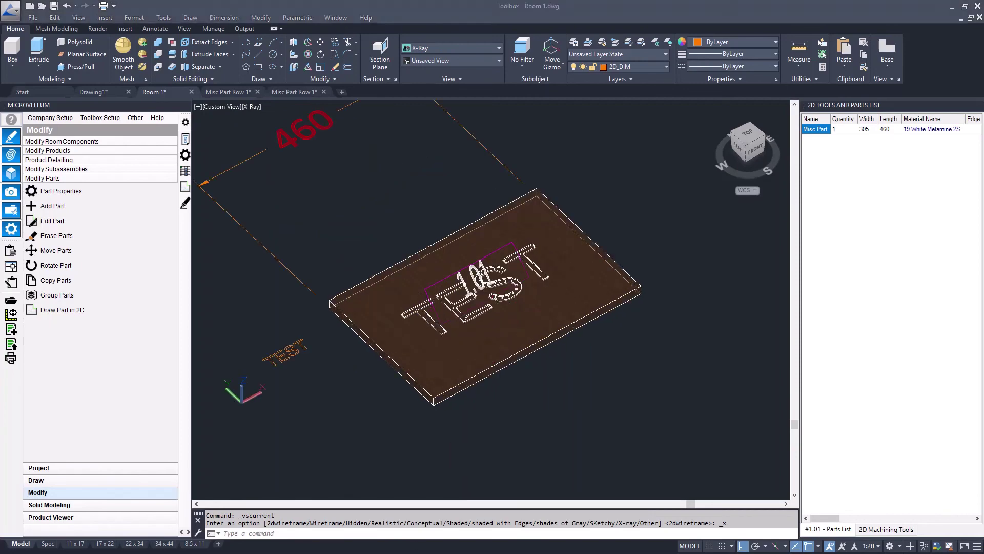